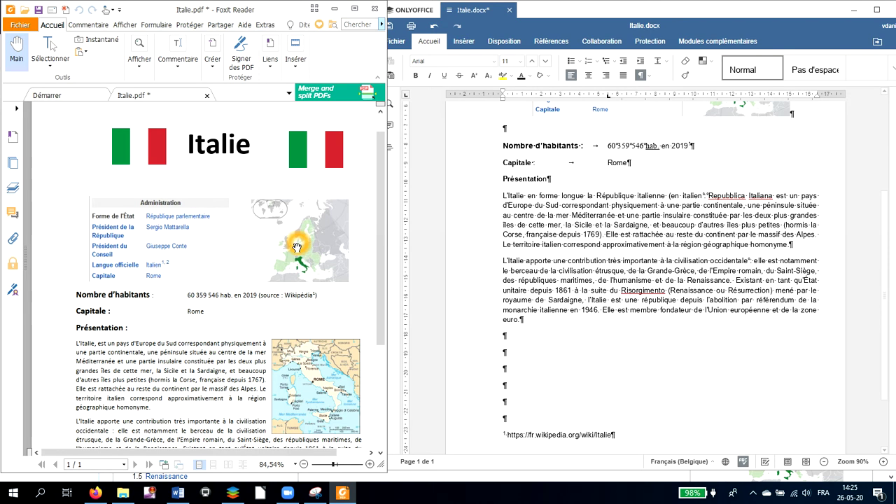
Step: Compare the Italie document with the PDF model, from the title and population line down to the footnote and the map beside the text
scroll(788, 305, "up", 3)
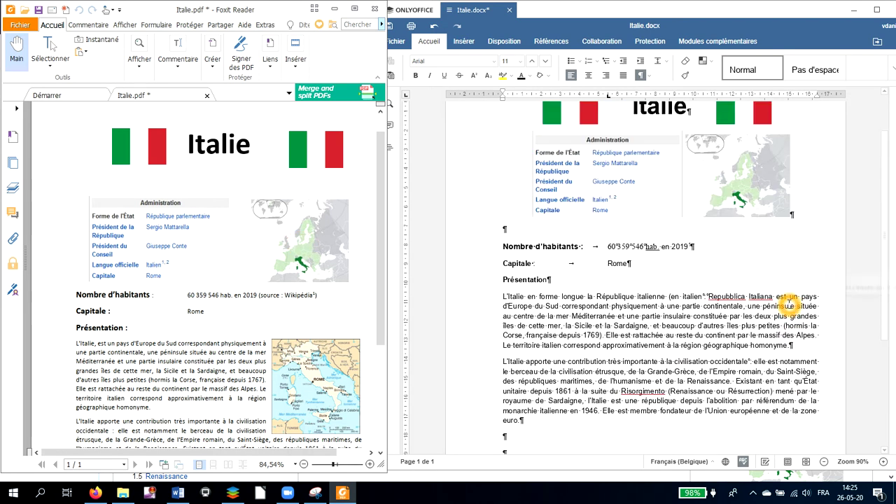
scroll(789, 305, "up", 2)
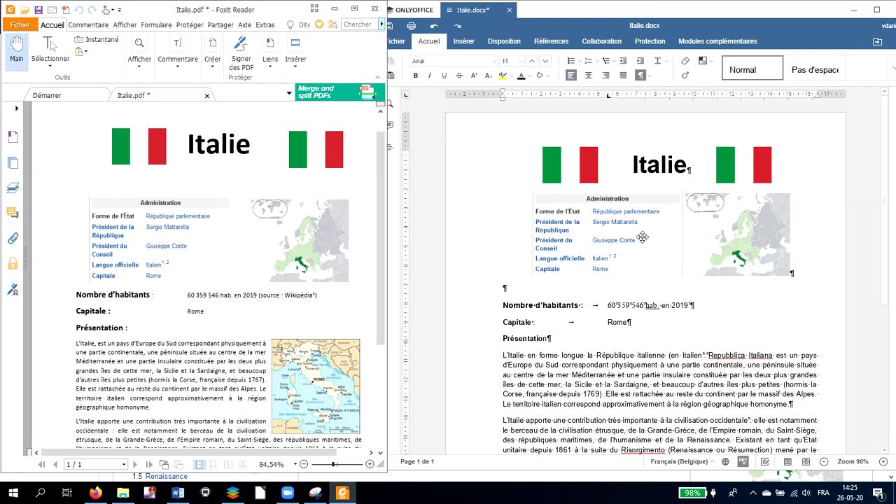
scroll(734, 249, "down", 1)
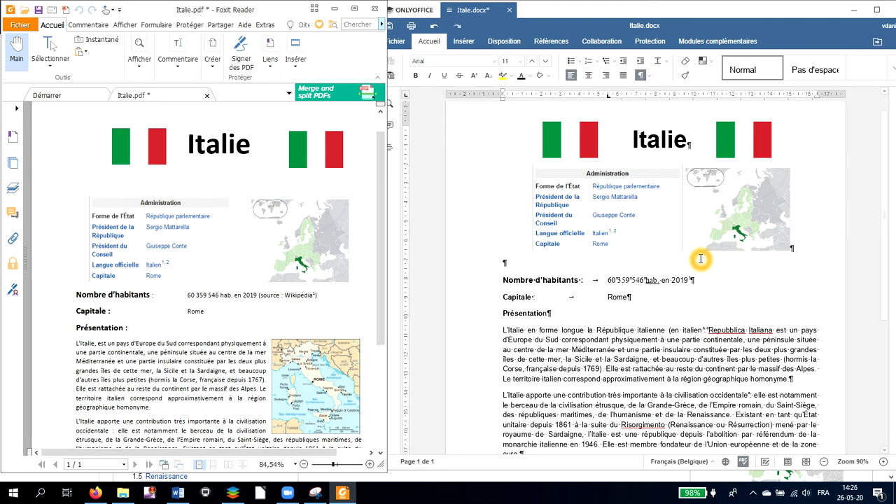
scroll(705, 257, "down", 1)
left_click(697, 255)
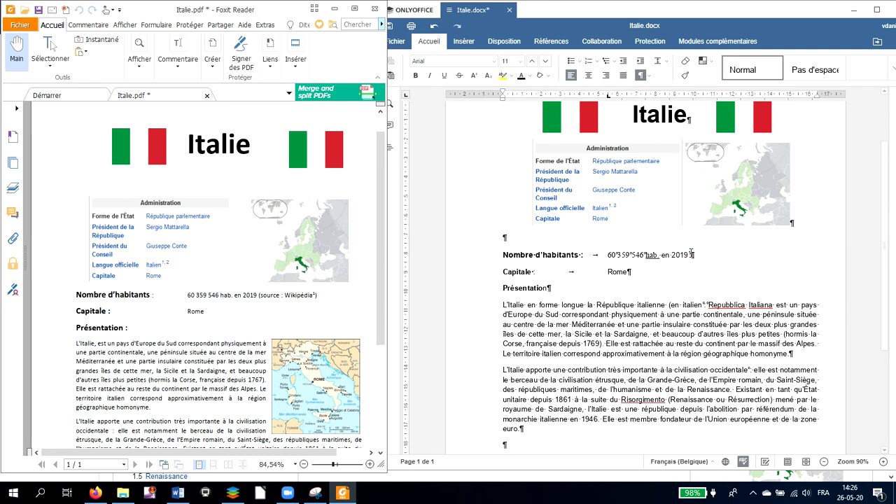
scroll(692, 253, "down", 5)
scroll(691, 252, "down", 2)
left_click(553, 371)
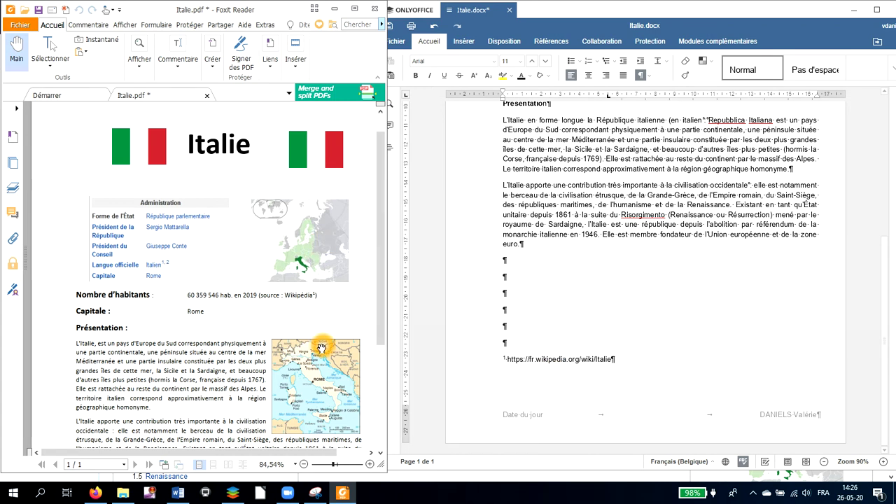
left_click(319, 368)
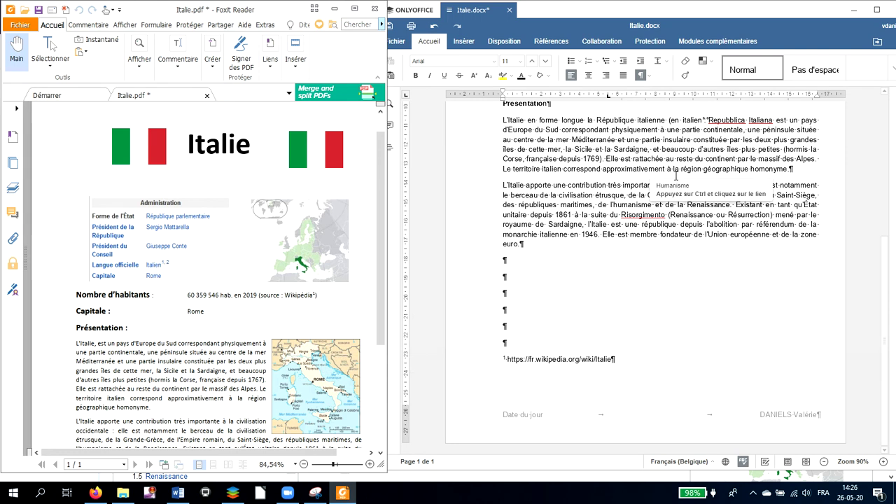
left_click(617, 213)
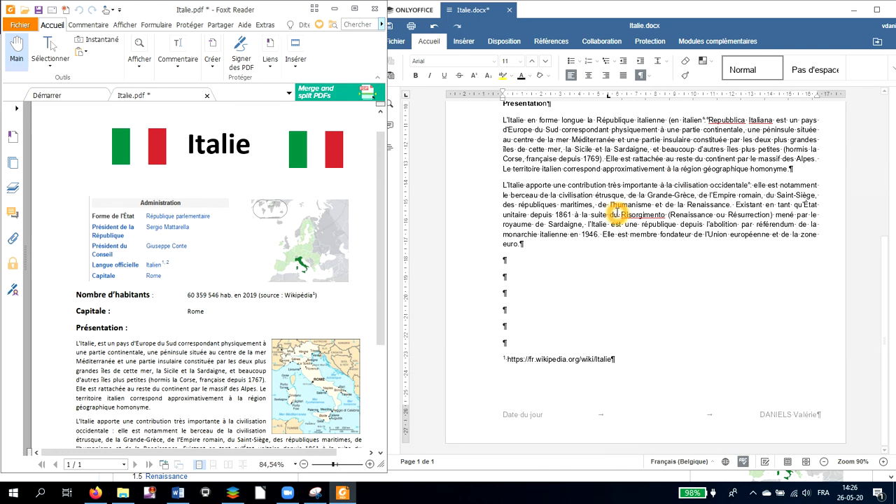
Step: Switch to Firefox and search the web for "carte italie" in a new tab
left_click(97, 494)
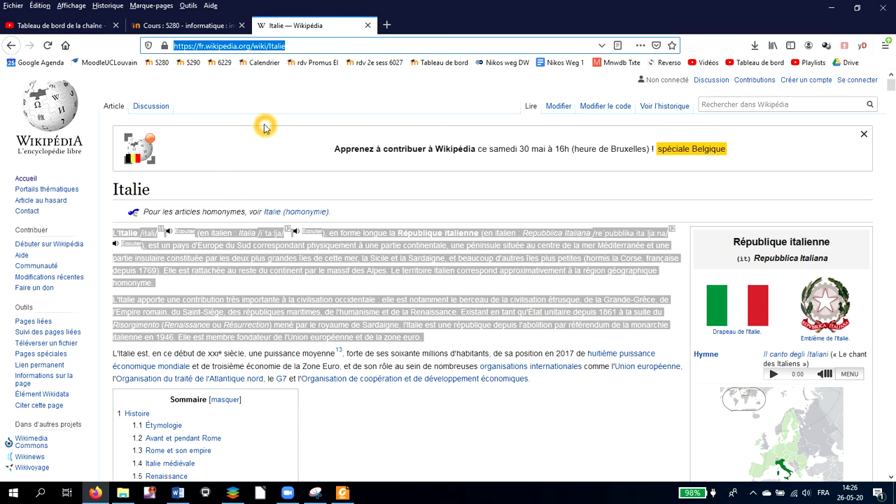
left_click(387, 26)
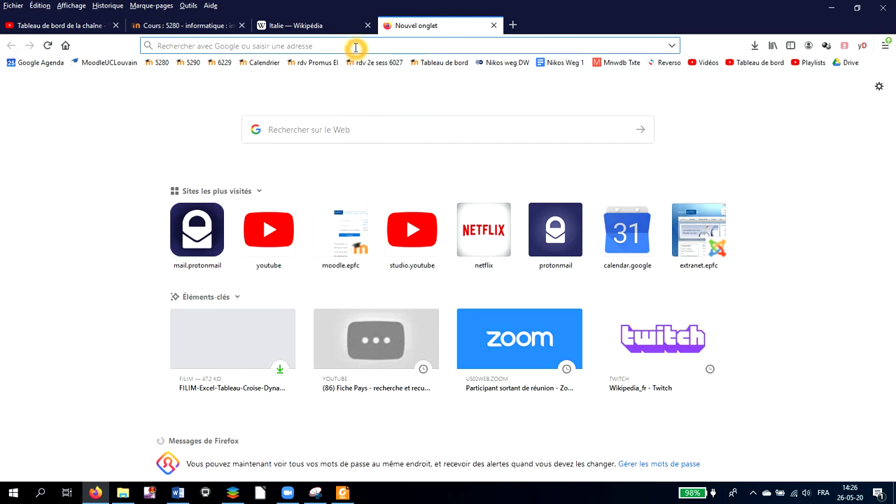
type("cart")
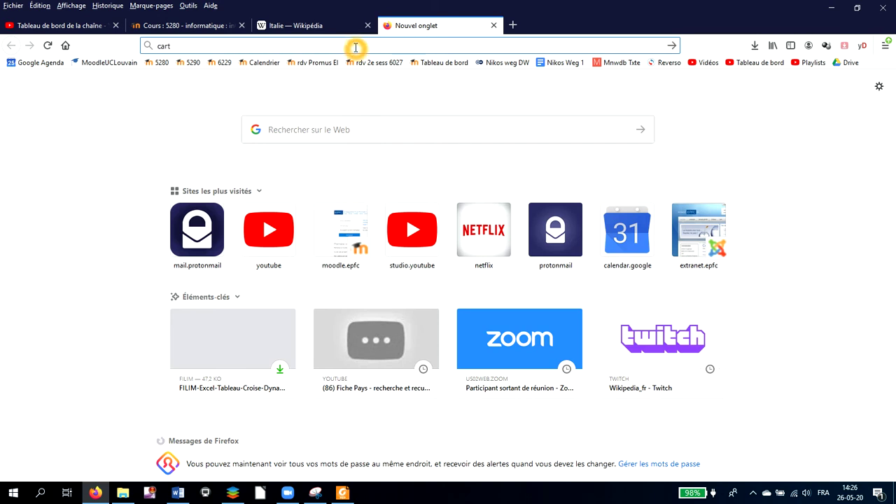
type("e italie")
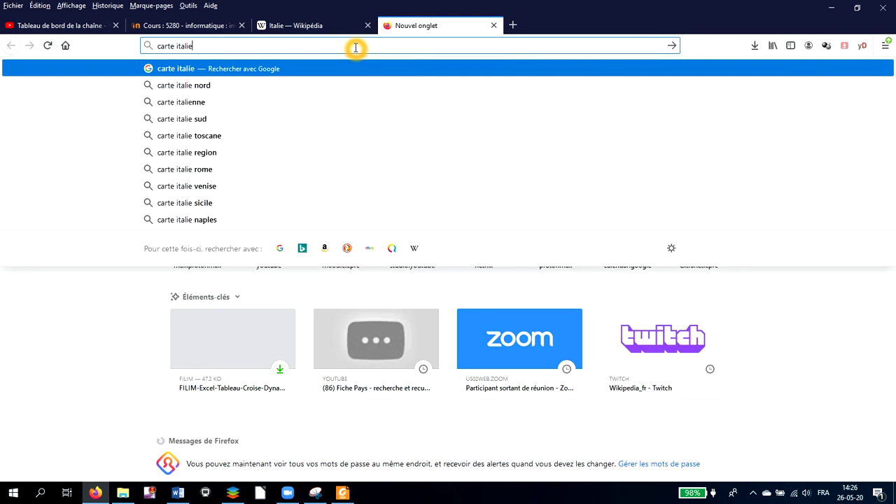
key("Return")
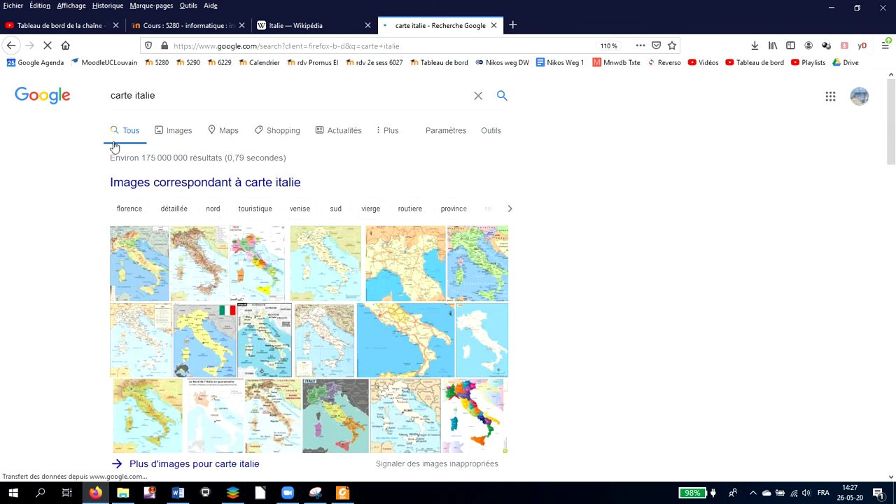
Step: Look through the "carte italie" web results, from the suggested images down to the map sites and news
scroll(657, 310, "down", 3)
scroll(657, 310, "down", 4)
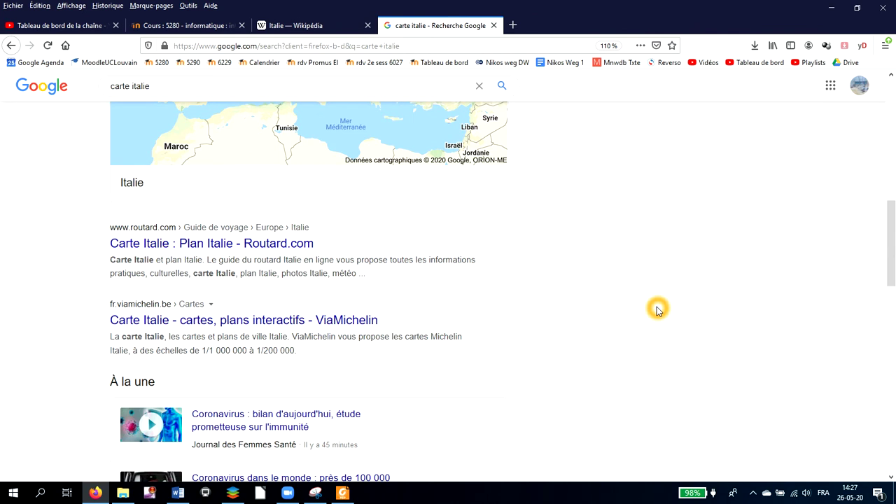
scroll(656, 310, "down", 2)
scroll(656, 310, "up", 2)
scroll(657, 310, "up", 6)
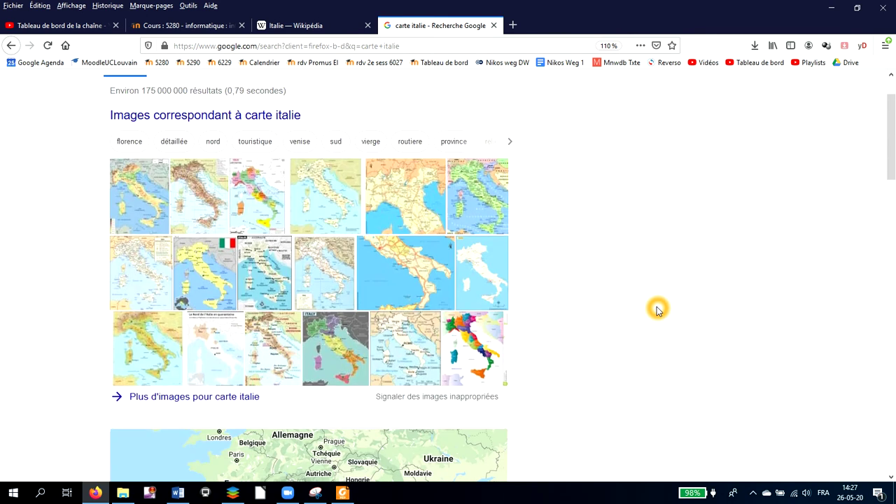
scroll(656, 311, "down", 2)
scroll(657, 310, "down", 4)
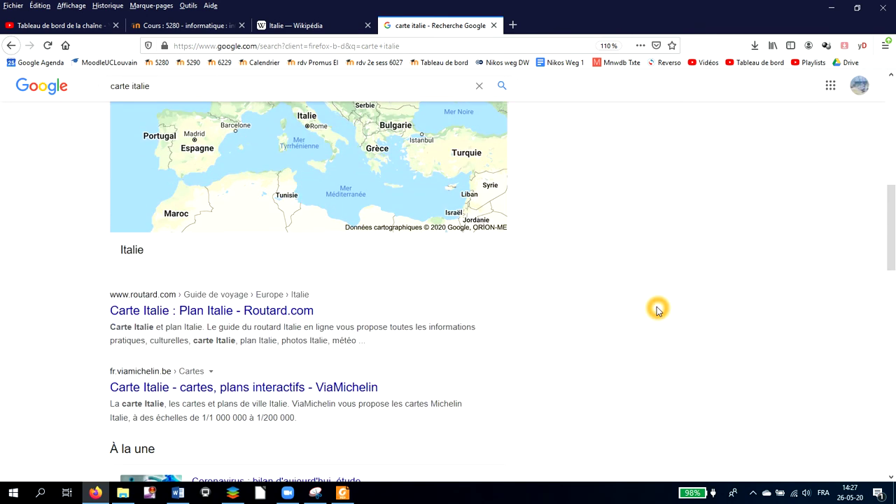
scroll(656, 310, "up", 8)
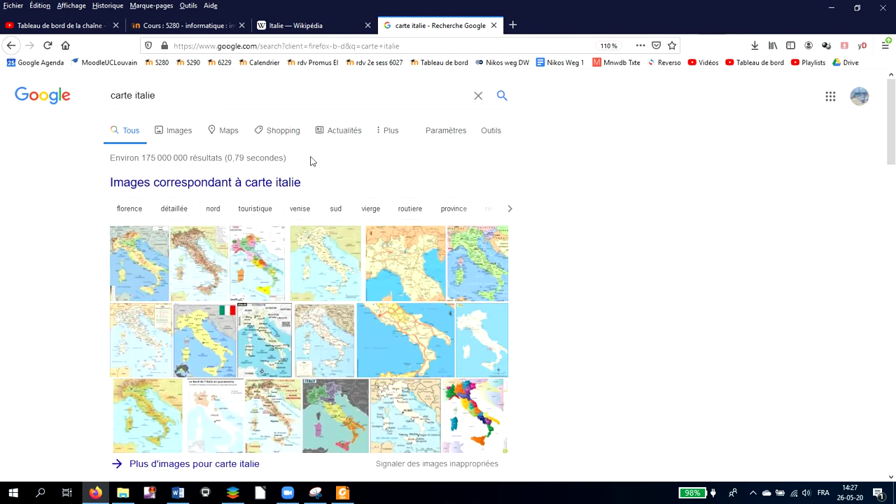
Step: Show only image results for "carte italie" and open the preview of the coloured political map from fr.mapsofworld.com
left_click(180, 133)
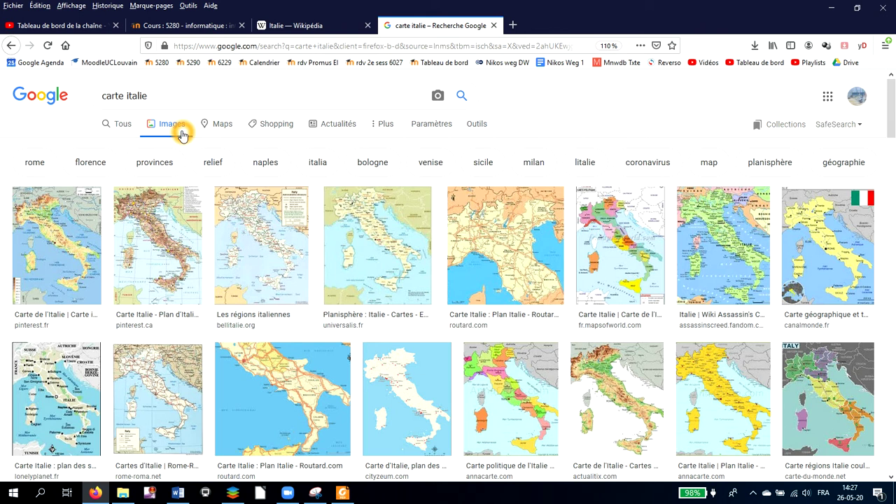
right_click(626, 247)
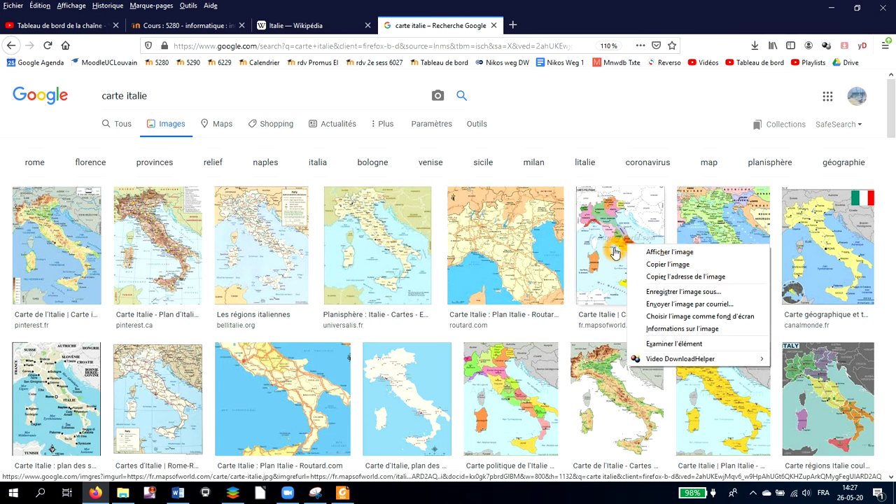
left_click(615, 252)
left_click(614, 252)
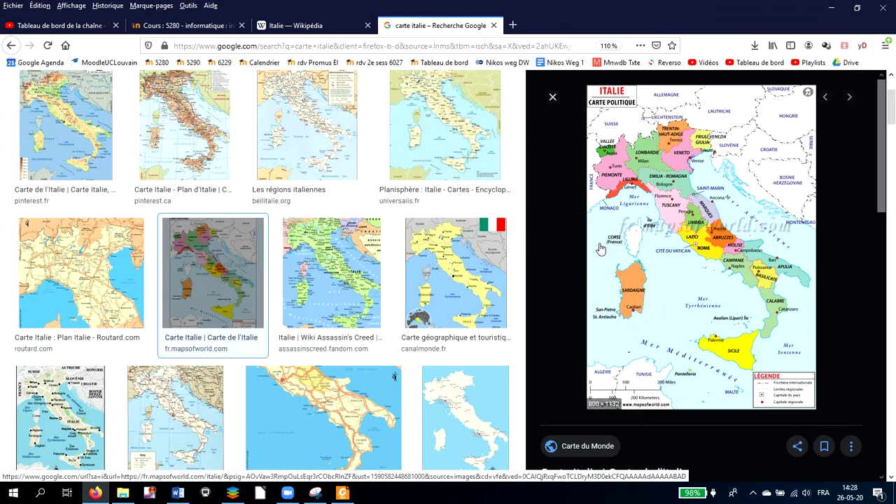
Step: Copy the enlarged political map of Italy from the image preview to the clipboard
left_click(711, 271)
left_click(714, 256)
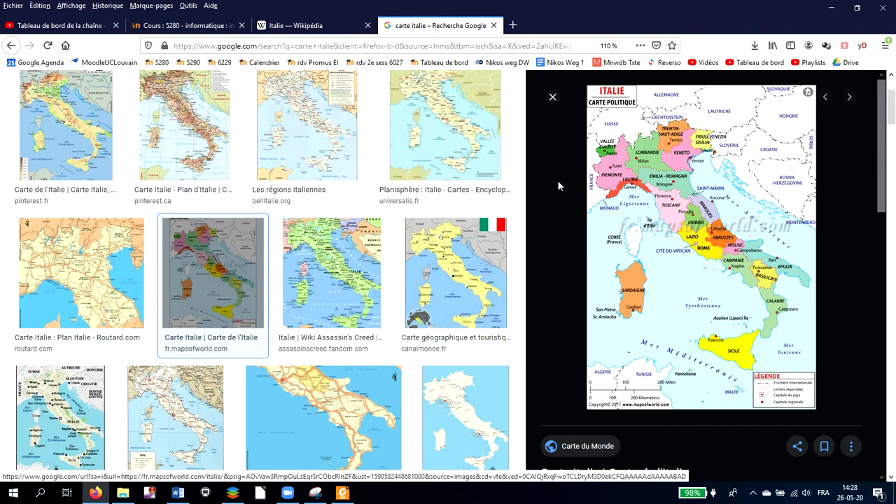
left_click(680, 247)
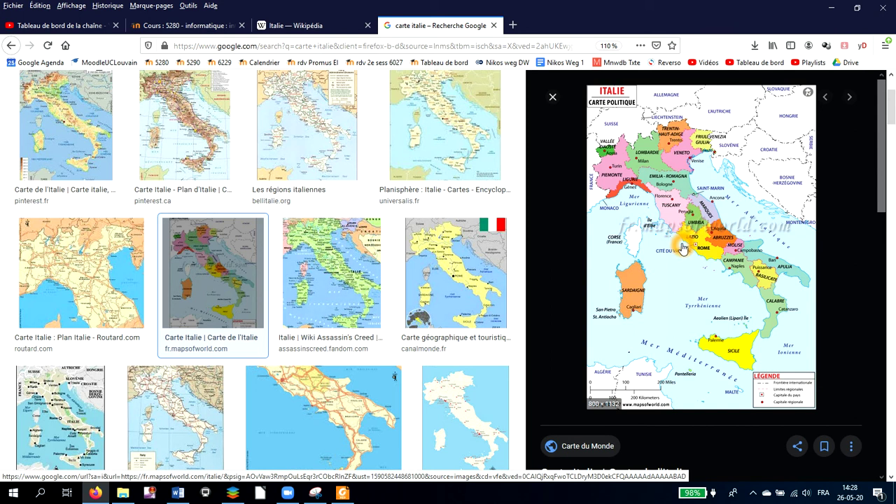
left_click(689, 240)
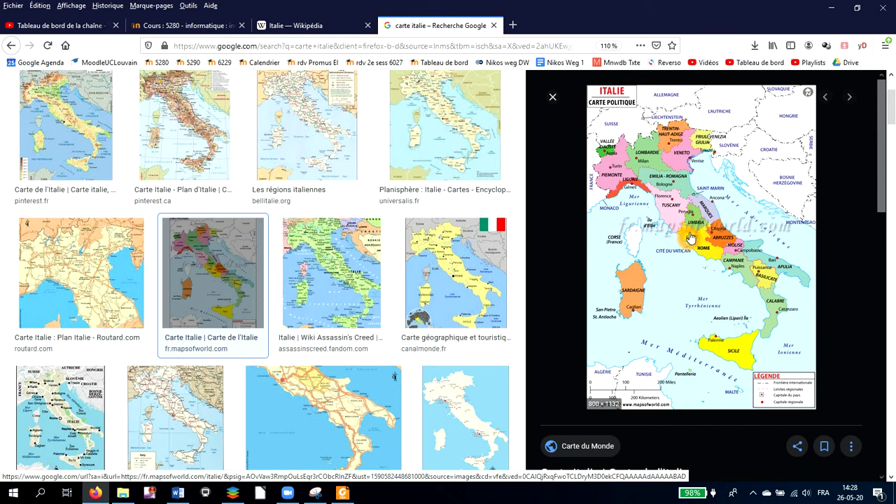
right_click(690, 236)
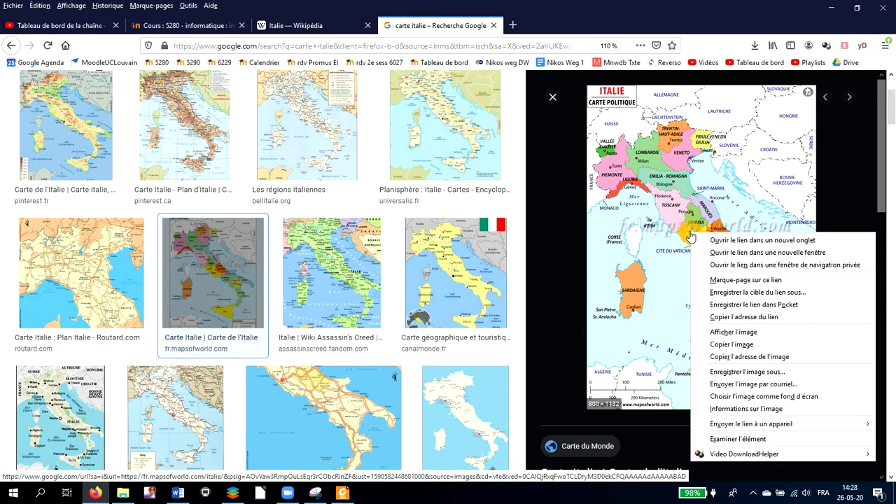
left_click(732, 344)
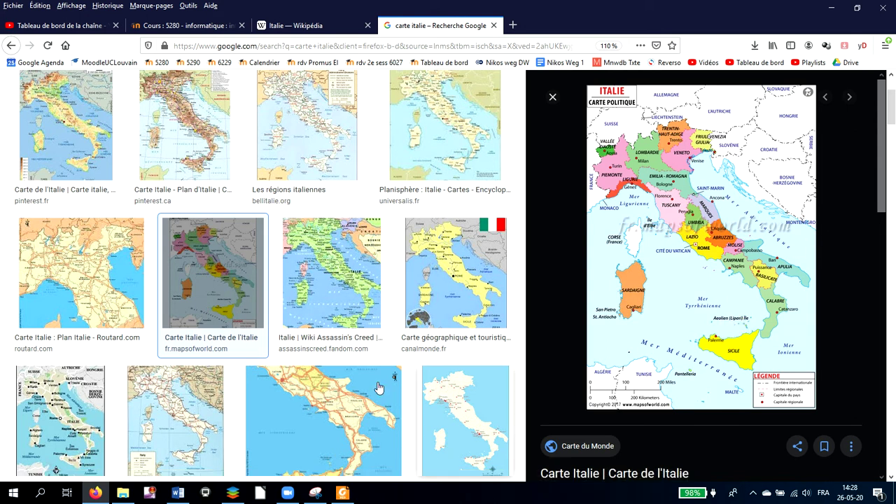
Step: Switch to ONLYOFFICE and paste the map into the second line of the first Présentation paragraph
left_click(233, 493)
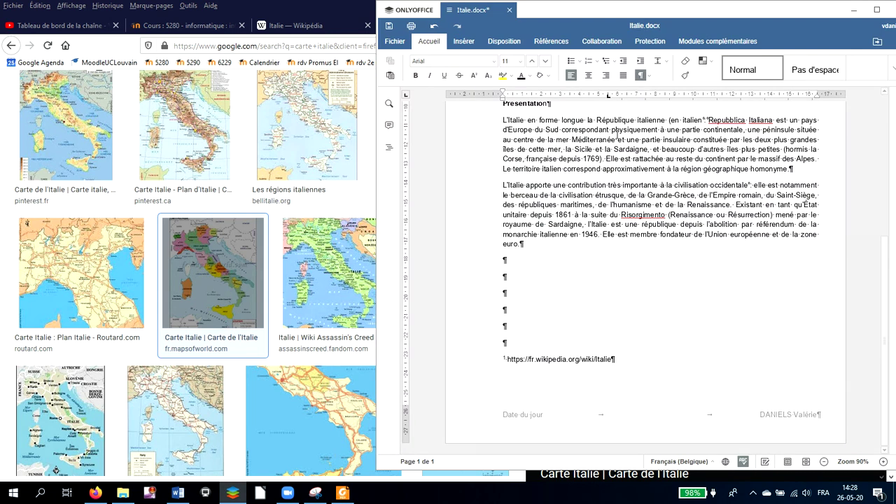
right_click(617, 135)
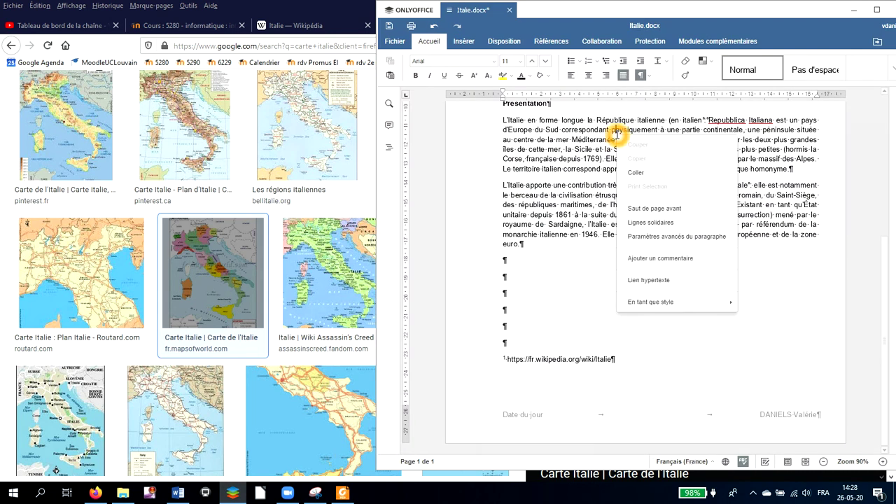
left_click(634, 174)
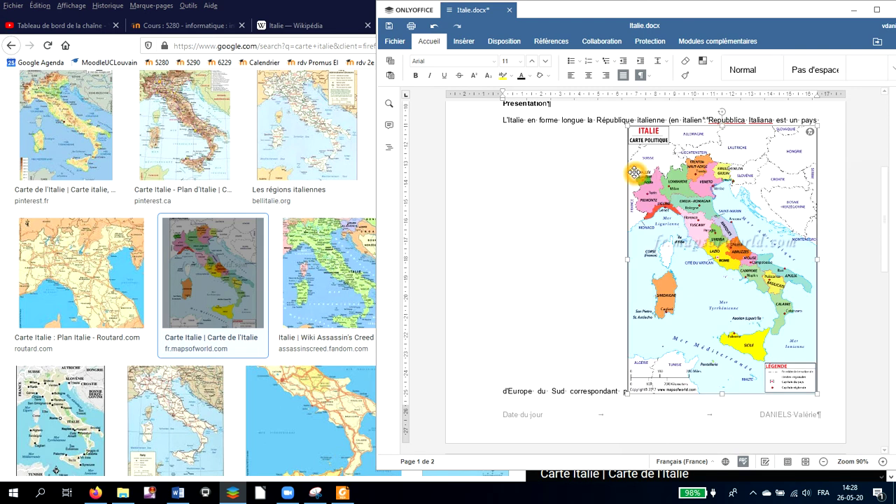
Step: Set the pasted map's wrapping style to Carré so the Présentation text flows around it
scroll(789, 325, "down", 5)
scroll(789, 325, "up", 3)
scroll(789, 325, "up", 3)
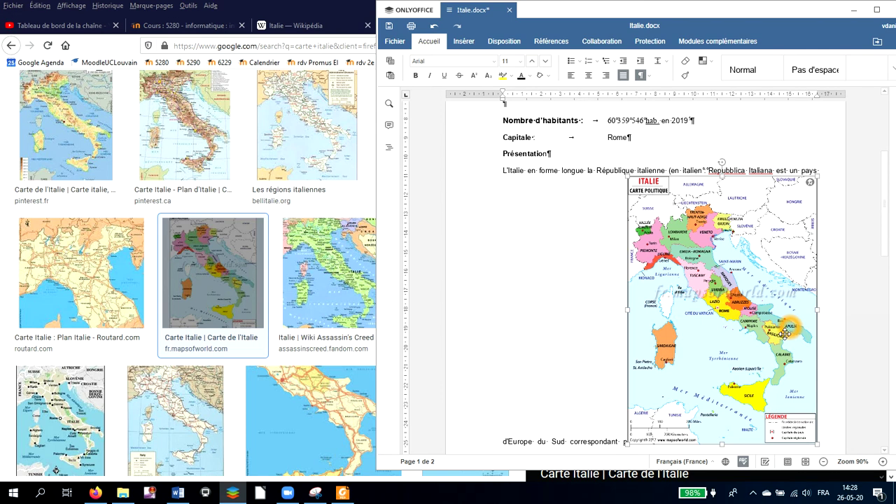
right_click(747, 273)
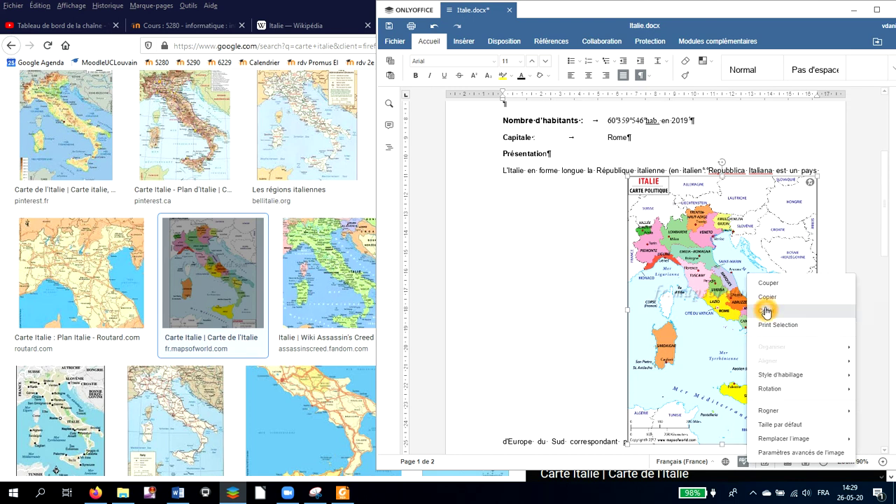
mouse_move(768, 377)
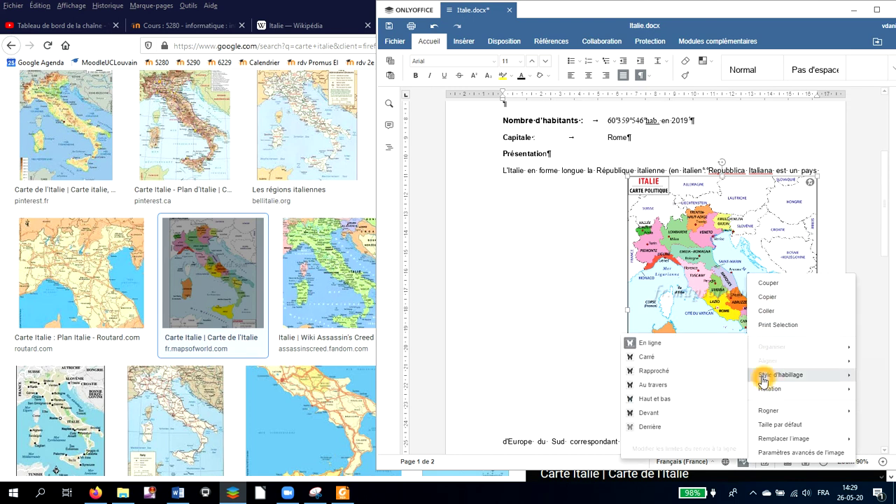
left_click(690, 359)
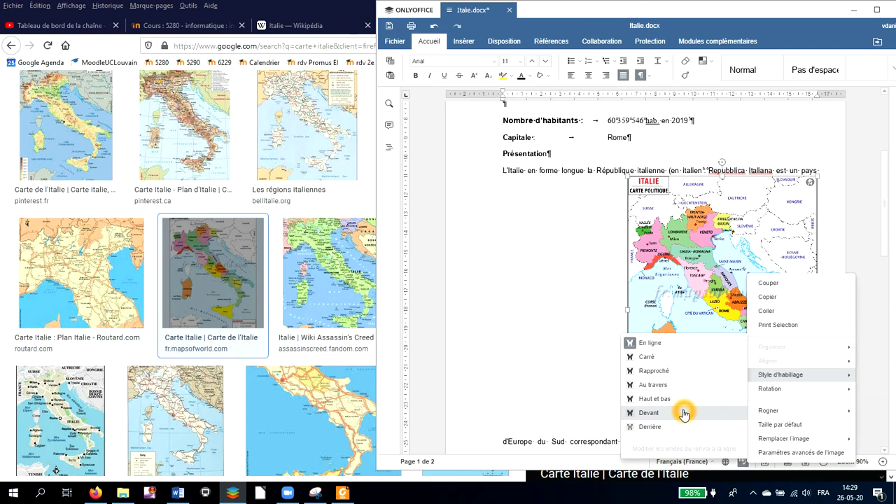
left_click(674, 358)
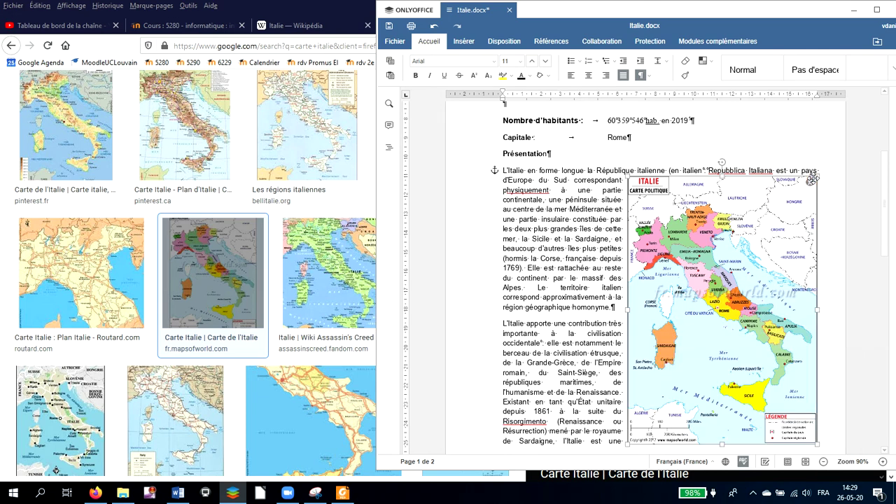
Step: Shrink the map to about 5 cm wide and place it against the right margin beside the two Présentation paragraphs
left_click_drag(815, 178, 770, 242)
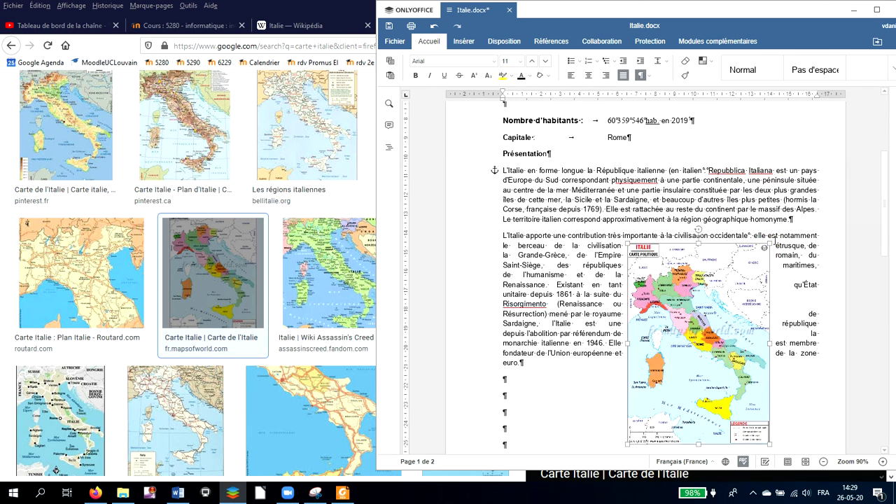
mouse_move(770, 243)
left_mouse_down()
mouse_move(694, 343)
mouse_move(726, 236)
mouse_move(770, 230)
left_mouse_up()
left_click(759, 232)
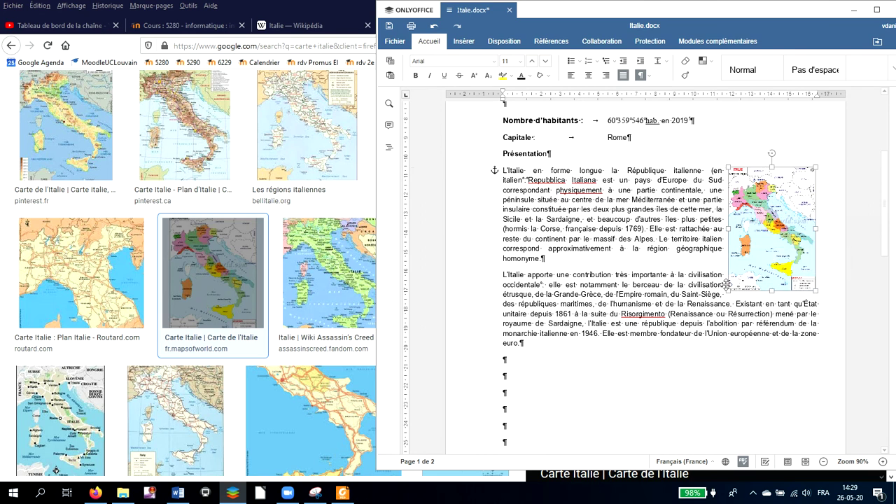
left_click_drag(730, 289, 716, 306)
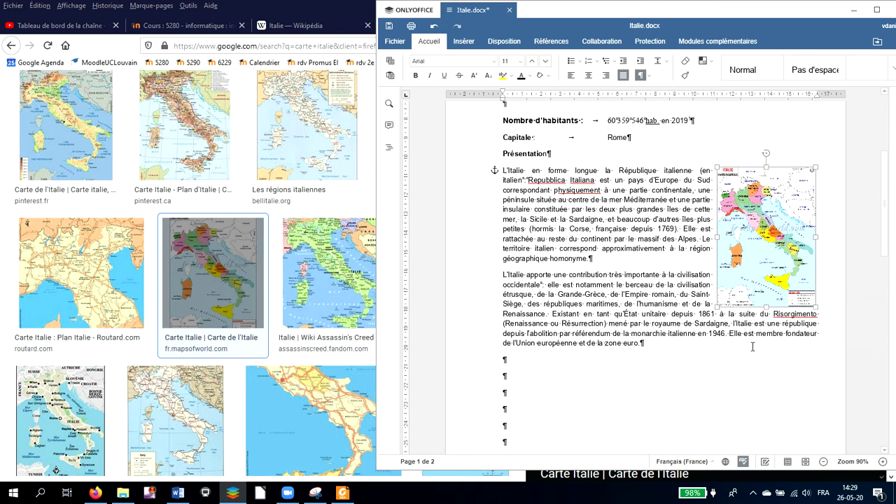
Step: Enlarge the map slightly from its lower-left corner, keeping it against the right margin beside the Présentation text
left_click_drag(717, 307, 709, 323)
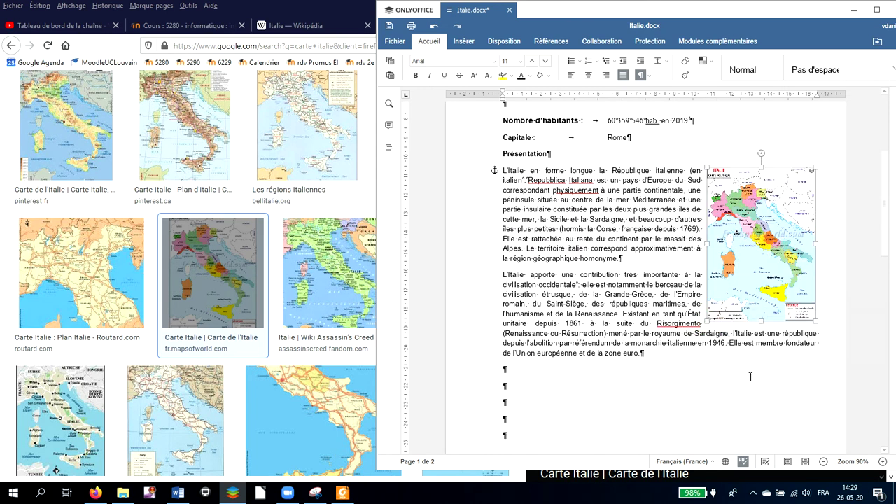
left_click(881, 462)
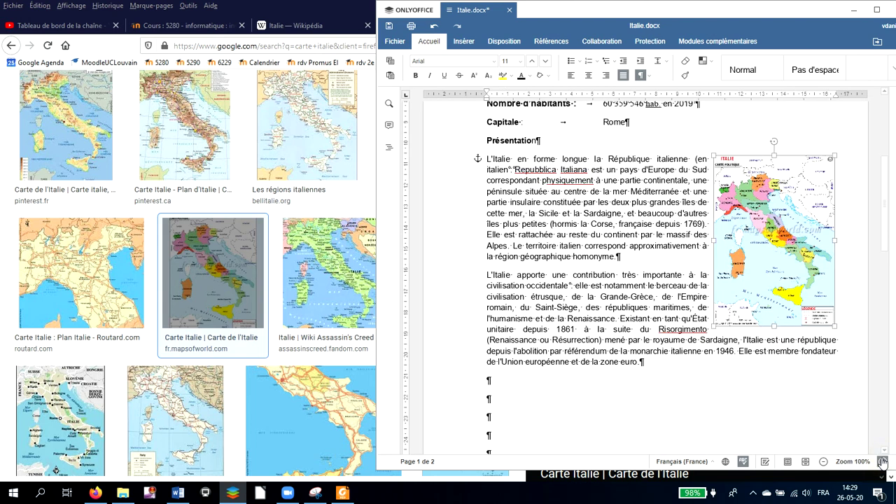
left_click(881, 462)
left_click(845, 422)
left_click(842, 419)
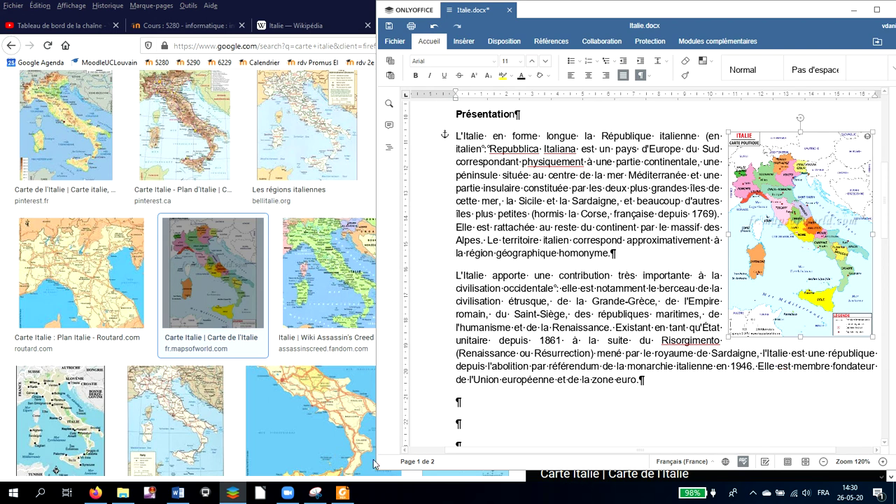
Step: Switch to Firefox and start saving the enlarged political map of Italy as an image file
left_click(97, 493)
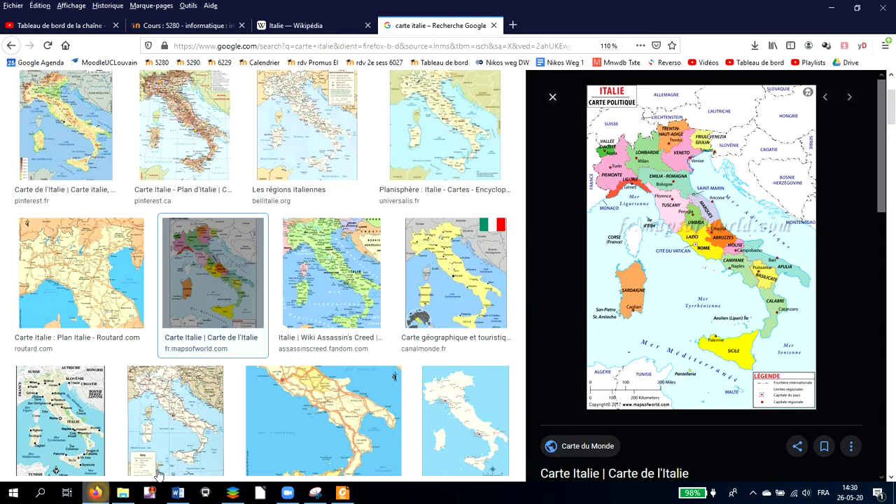
right_click(669, 242)
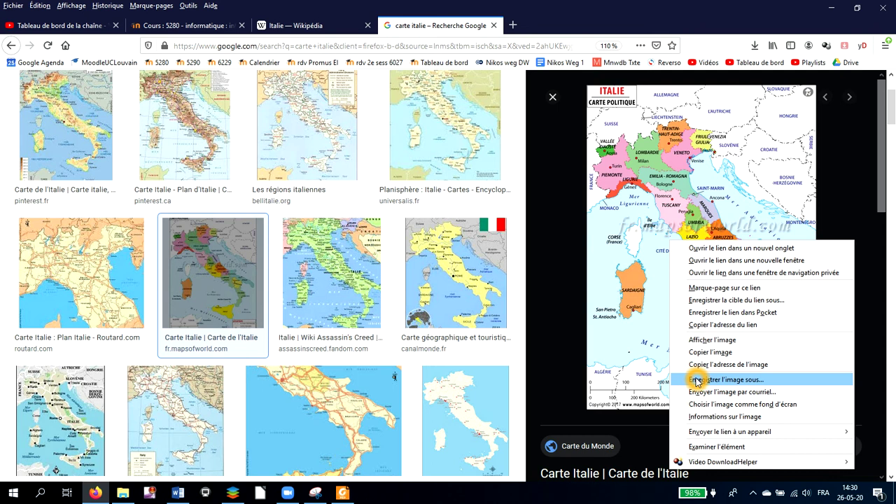
left_click(698, 380)
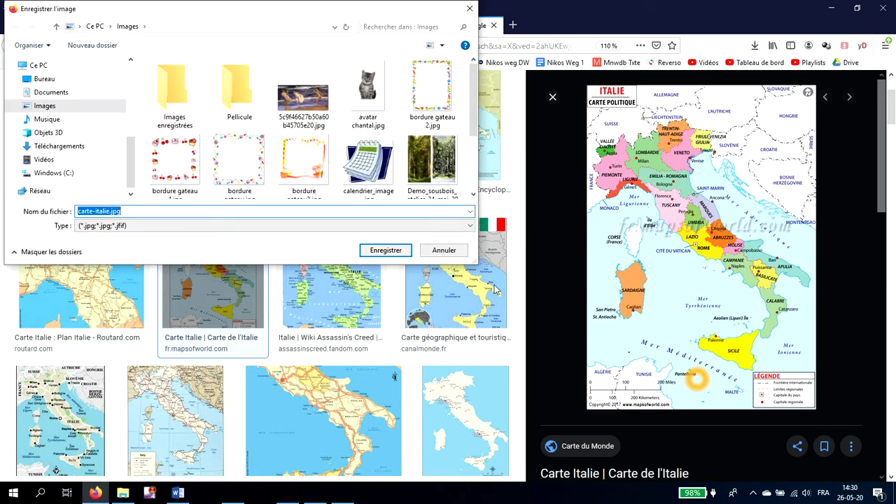
Step: Save the map as carte-italie.jpg in the Exercices MAIL INTERNET WINDOWS folder, inside the personal folder on Windows (C:)
left_click(70, 174)
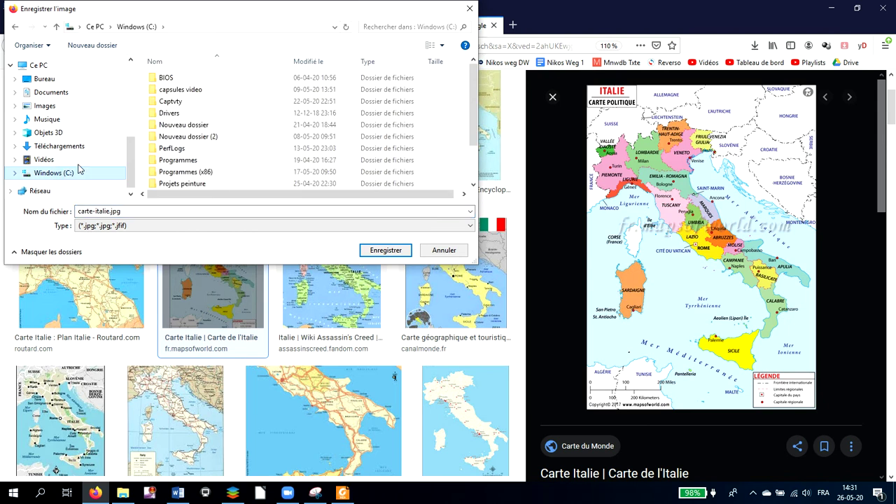
left_click(185, 107)
left_click(194, 149)
scroll(198, 151, "down", 1)
scroll(197, 150, "down", 1)
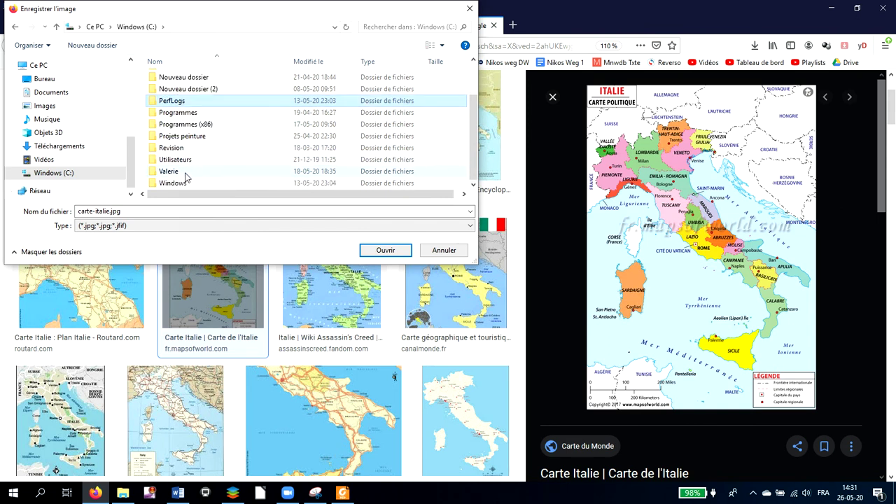
left_click(186, 175)
double_click(187, 174)
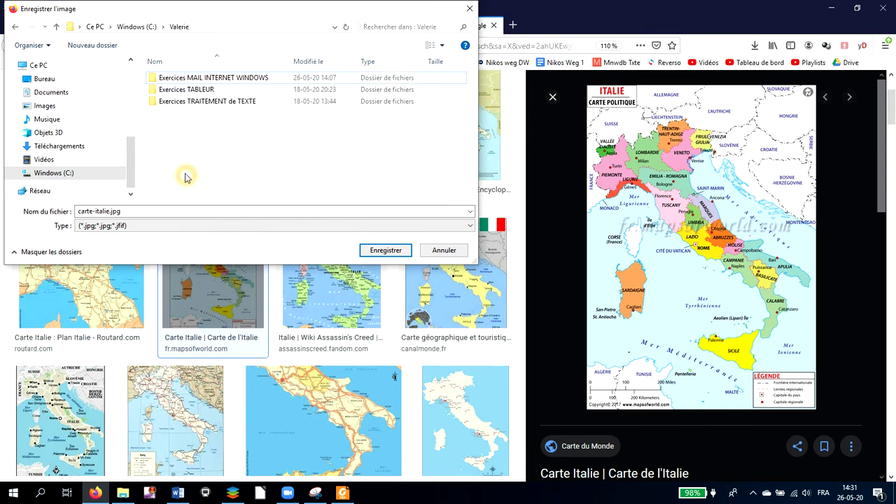
double_click(229, 79)
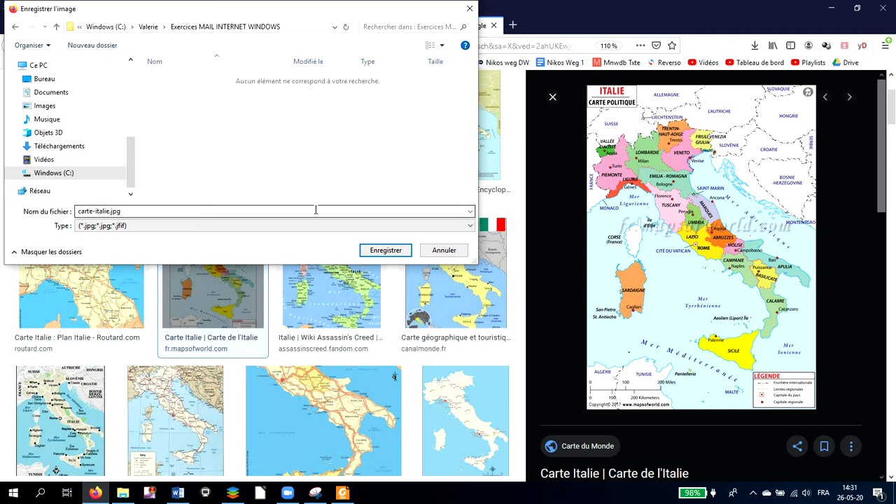
left_click(110, 213)
left_click(367, 254)
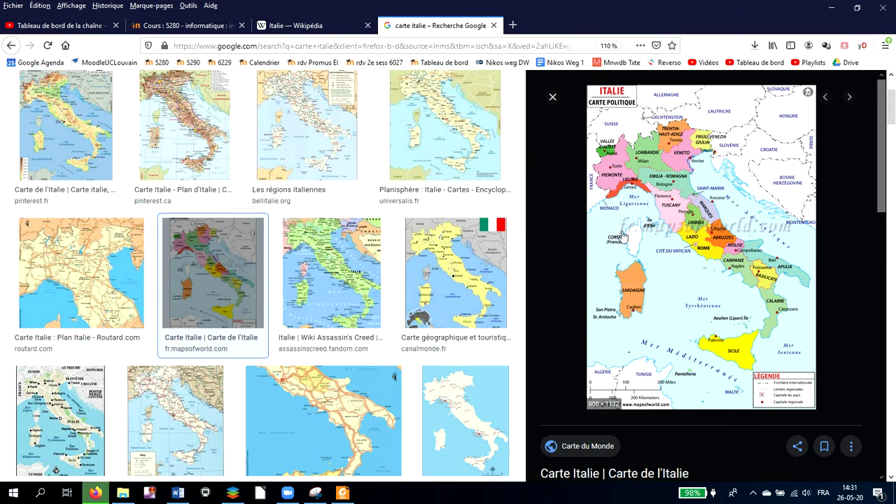
Step: Examine the search categories and the advanced image search form for "carte italie", return to the results and show the filter tools
left_click(291, 25)
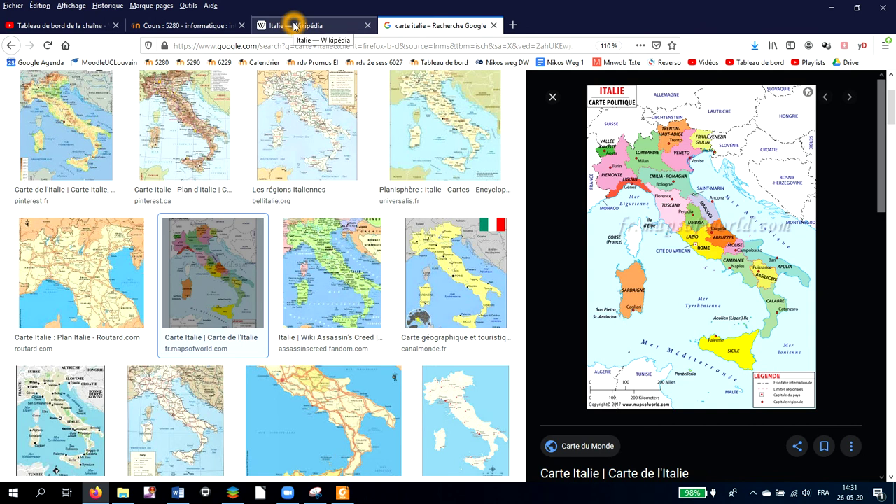
scroll(317, 161, "up", 3)
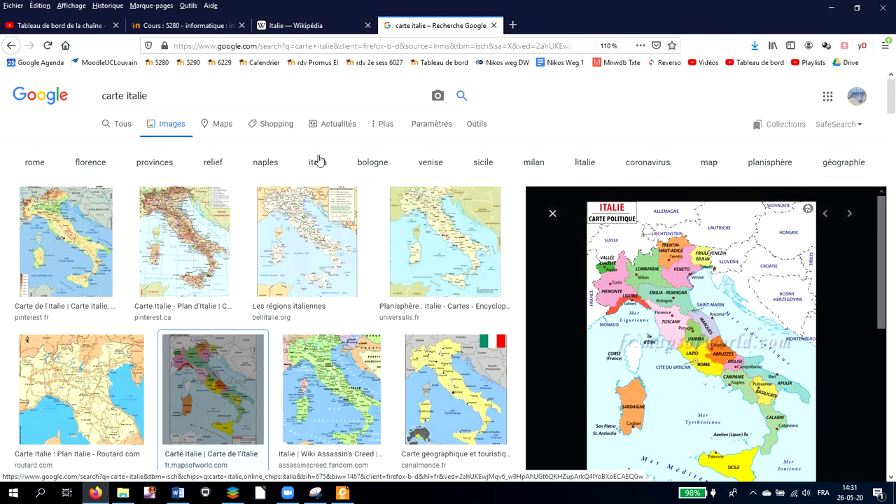
left_click(212, 125)
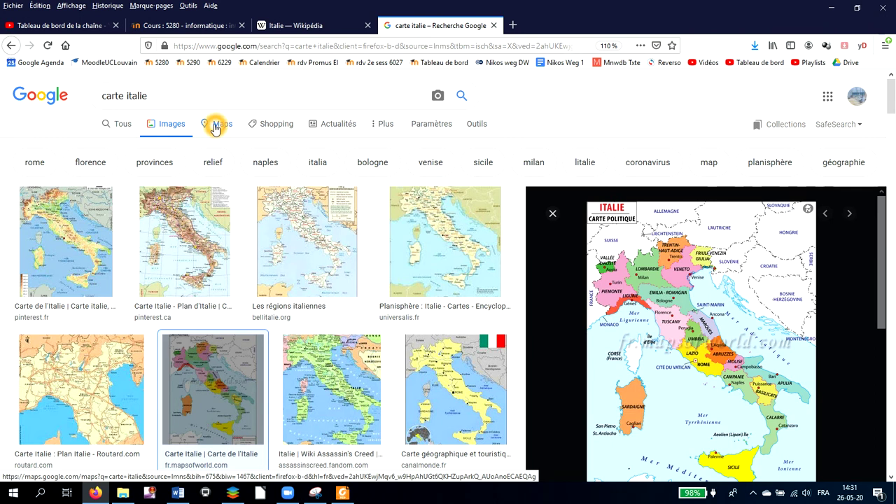
left_click(418, 130)
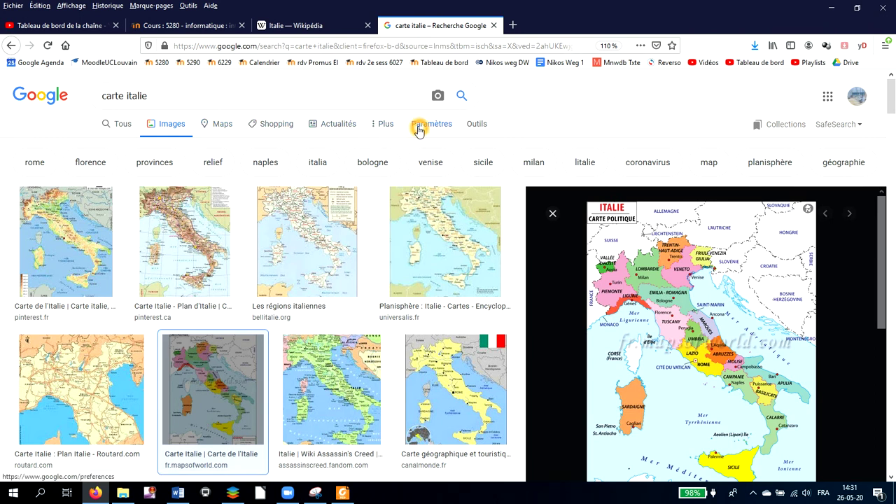
left_click(380, 127)
left_click(380, 128)
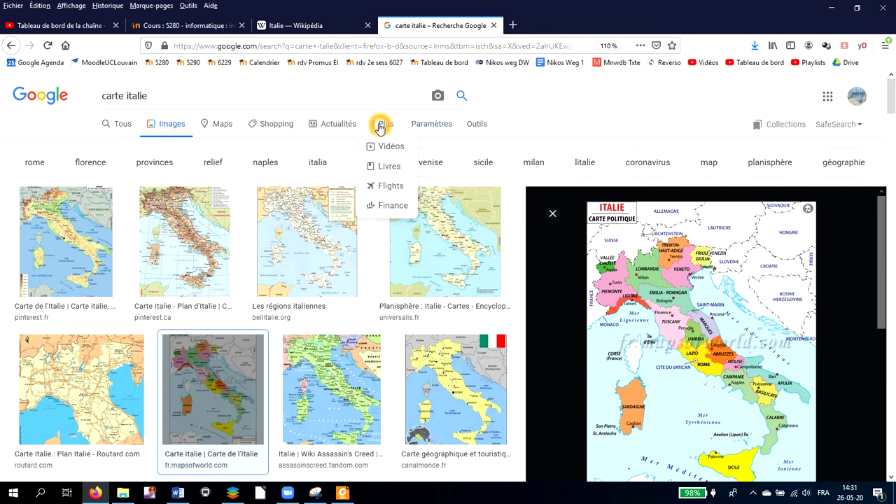
left_click(414, 127)
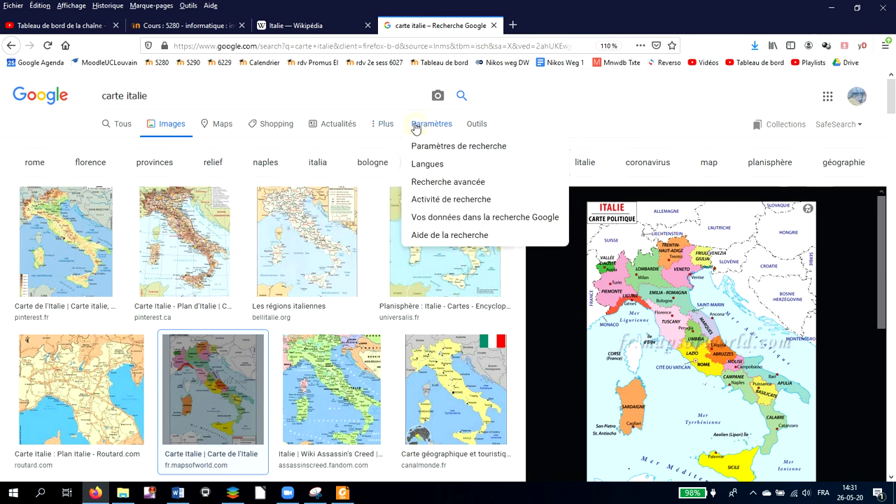
left_click(420, 183)
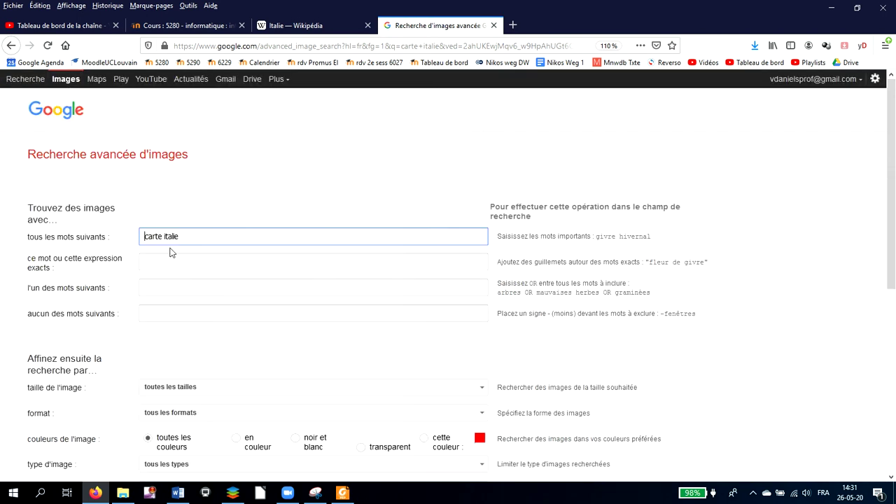
left_click(11, 46)
left_click(428, 156)
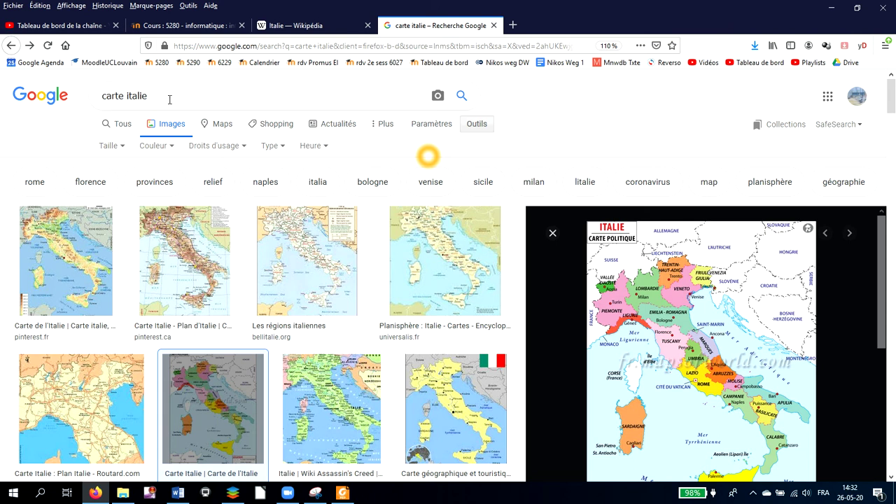
Step: Replace the query "carte italie" with "rome" and run the image search
key("BackSpace")
key("BackSpace")
key("BackSpace")
key("BackSpace")
key("BackSpace")
key("BackSpace")
key("BackSpace")
key("BackSpace")
key("BackSpace")
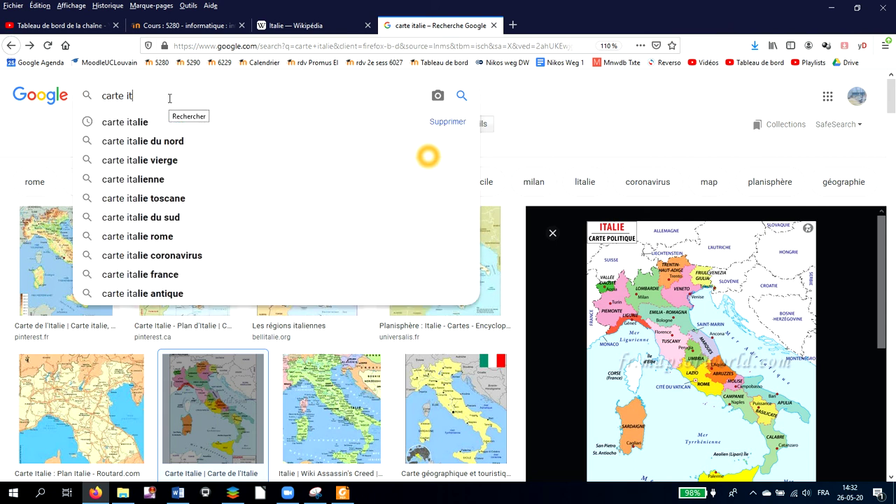
key("BackSpace")
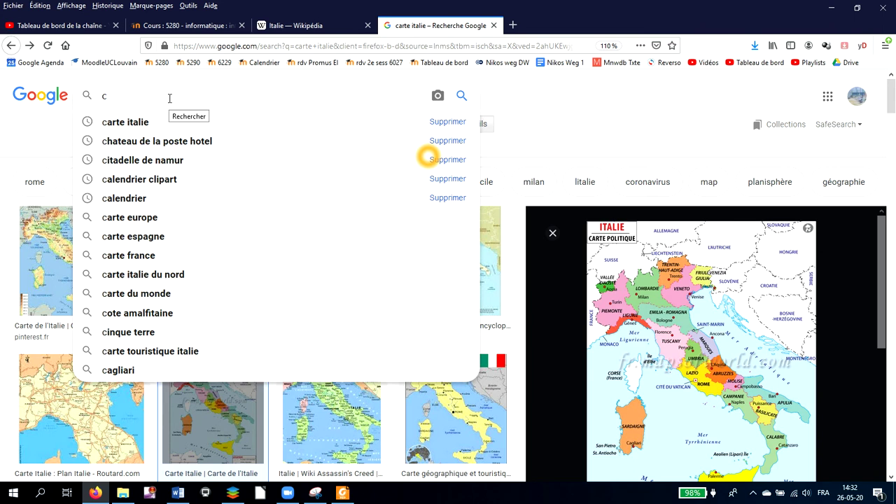
key("BackSpace")
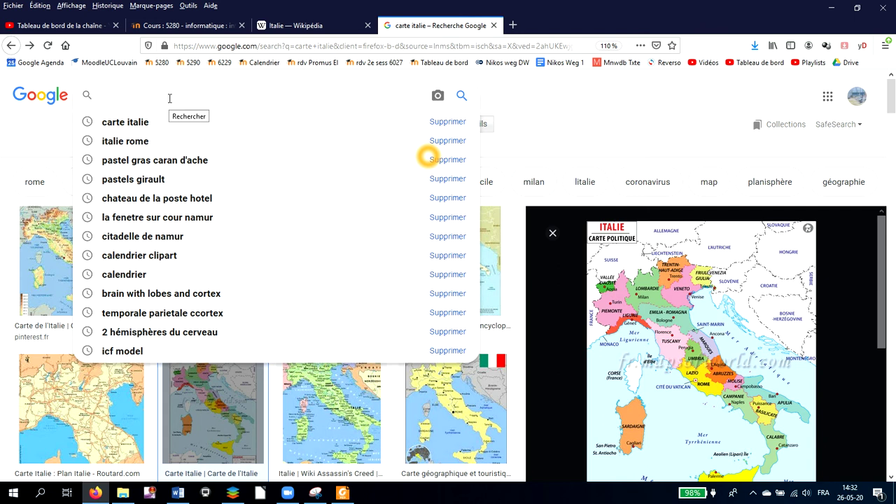
type("ome")
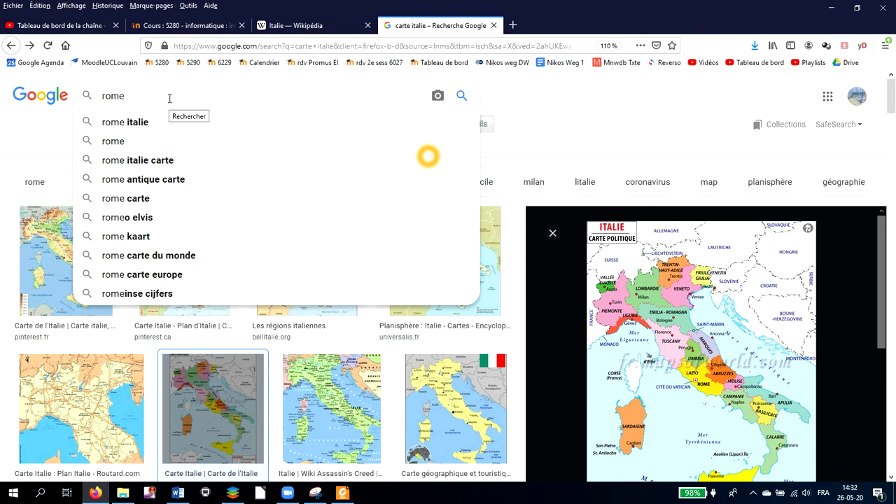
key("Return")
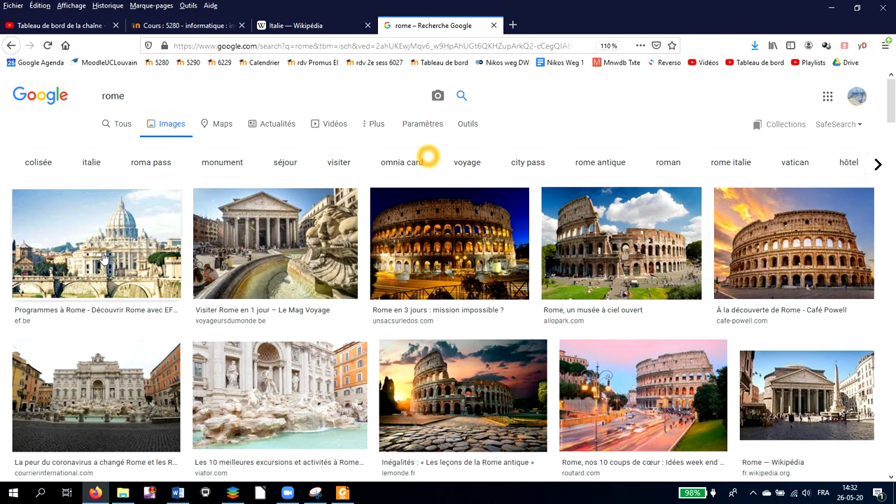
Step: Show the filter tools, check the size options, restrict the Rome images to Noir et blanc and look through the results
left_click(469, 125)
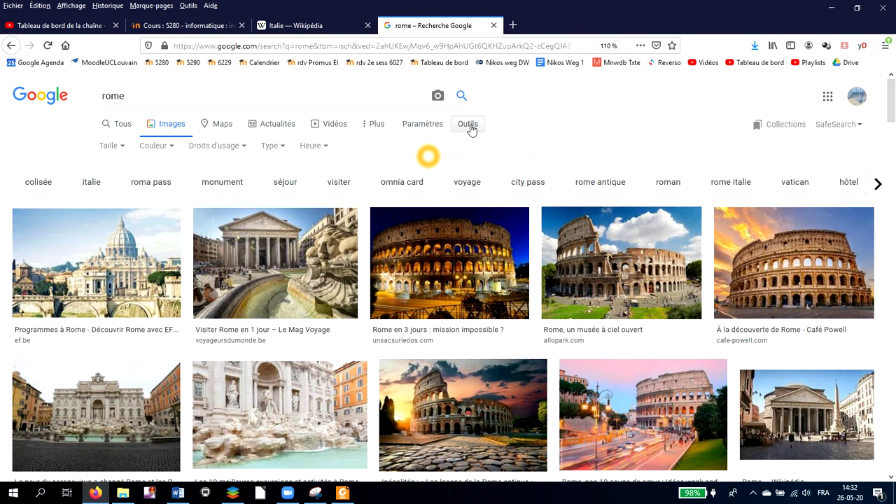
left_click(121, 147)
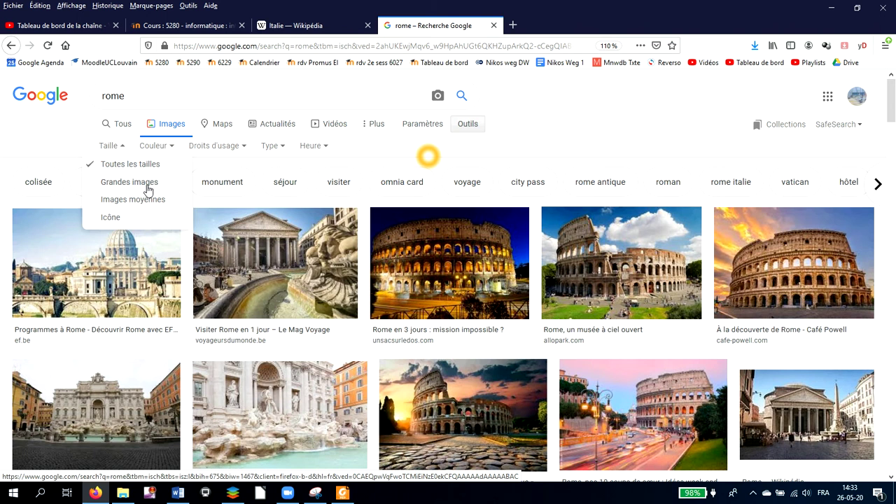
left_click(173, 149)
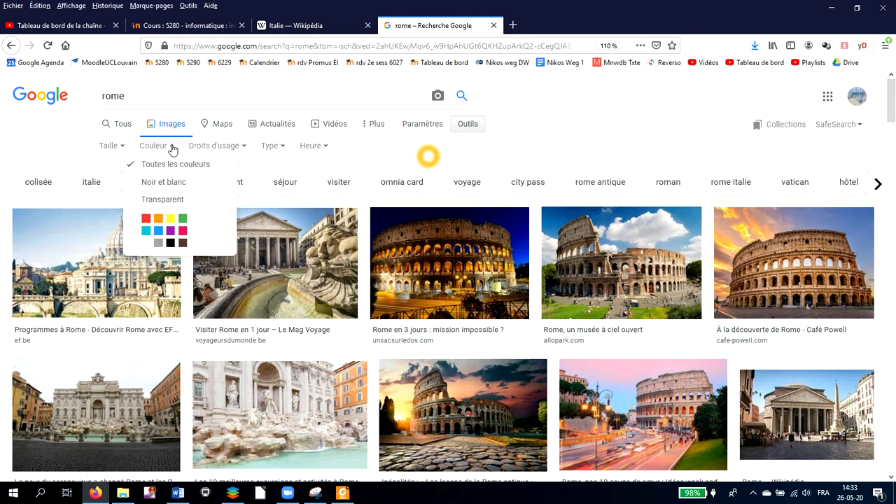
left_click(166, 186)
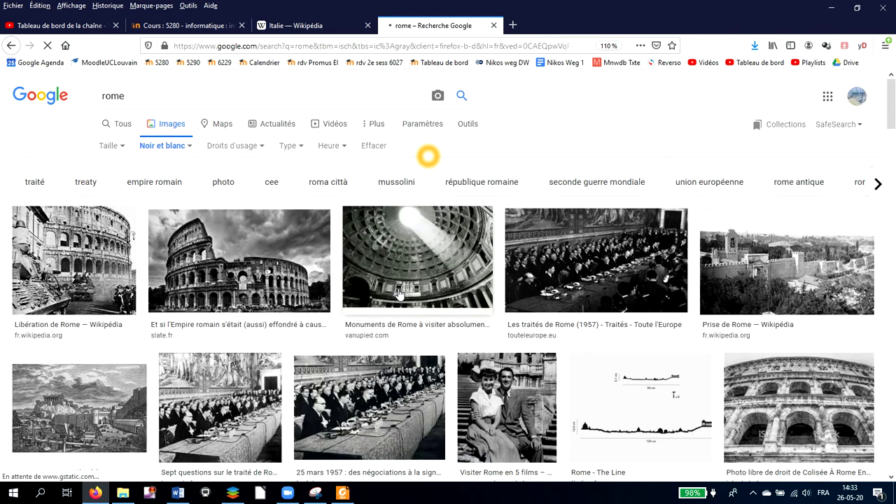
scroll(398, 294, "down", 5)
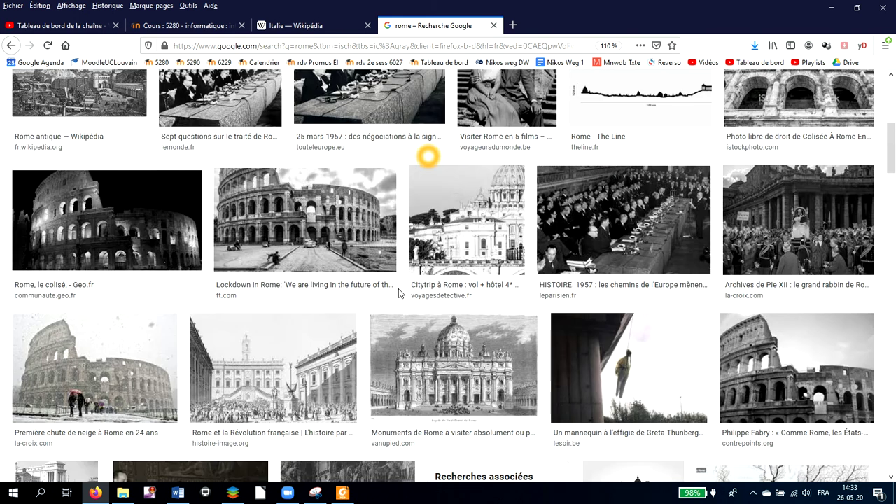
scroll(398, 289, "down", 1)
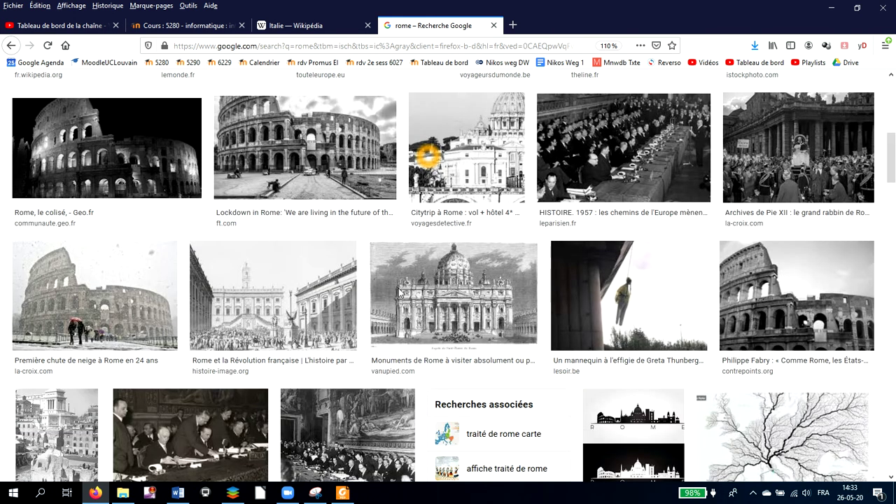
scroll(399, 292, "down", 3)
scroll(402, 312, "up", 3)
scroll(401, 313, "up", 5)
scroll(399, 329, "up", 1)
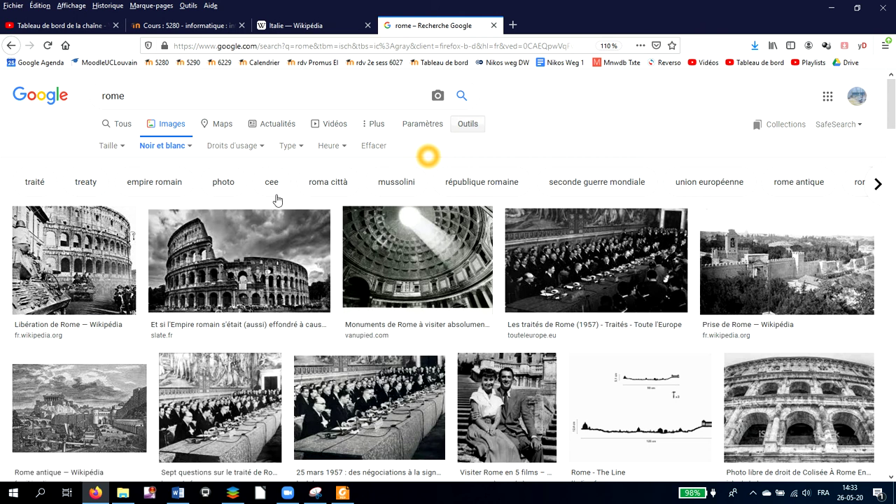
Step: Compare the Rome images filtered by the colour Rouge with those filtered by Violet
left_click(189, 152)
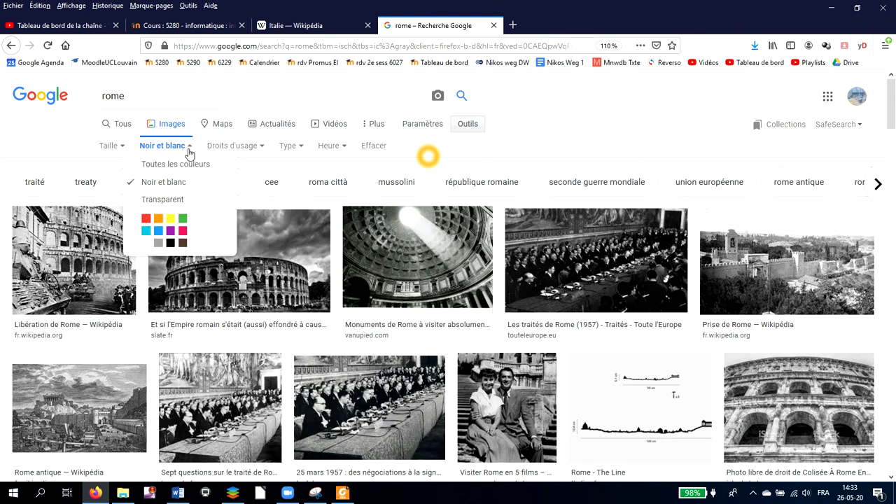
left_click(147, 223)
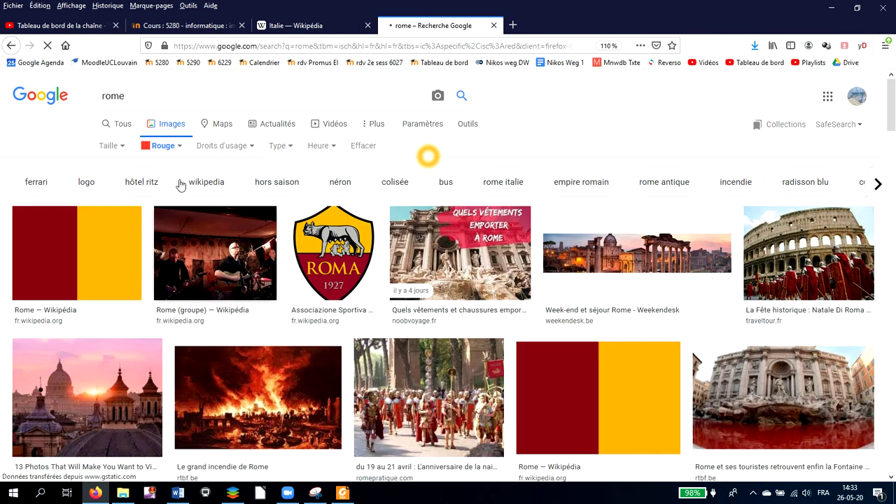
left_click(178, 148)
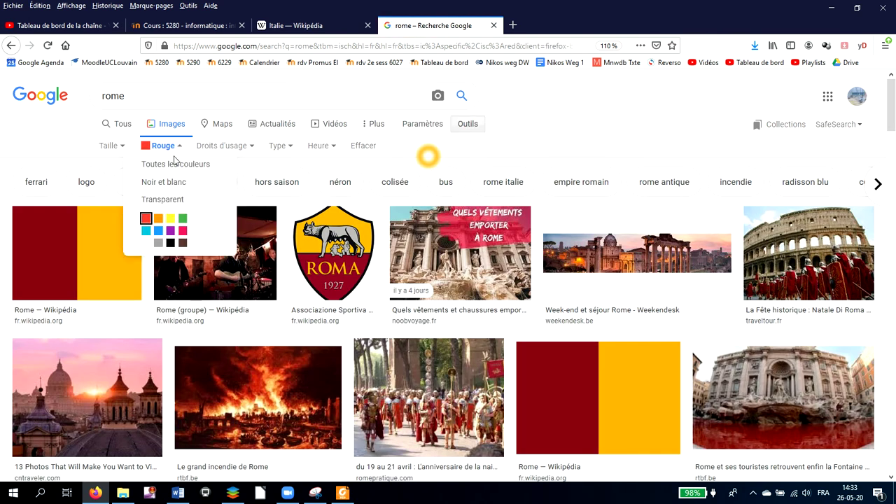
left_click(171, 231)
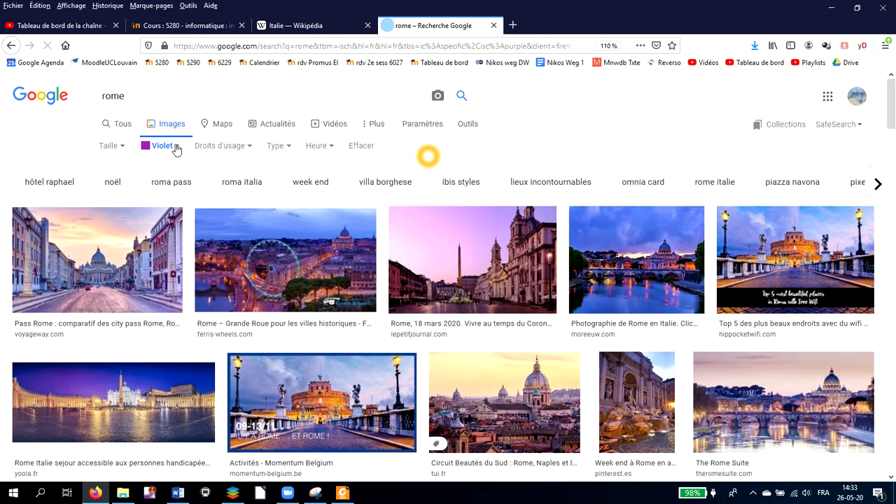
Step: Compare the Rome images filtered by the colour Vert with those filtered by Marron
left_click(176, 149)
left_click(182, 221)
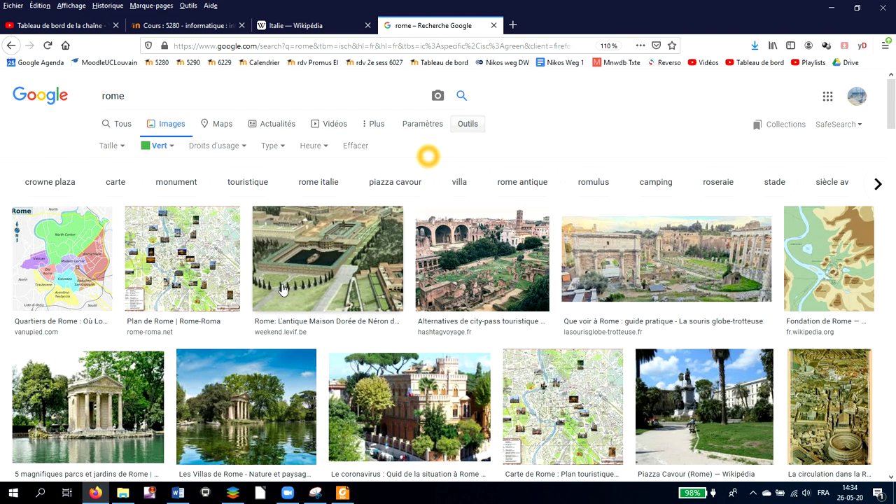
scroll(283, 288, "down", 3)
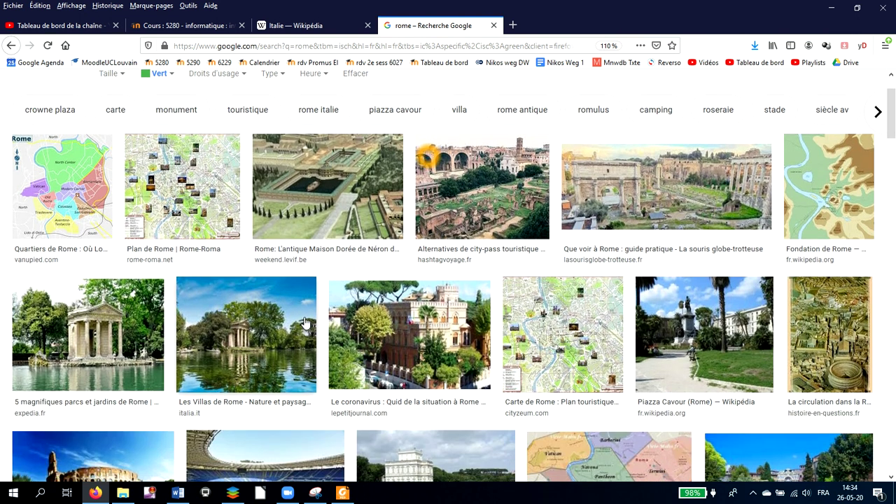
scroll(305, 325, "up", 3)
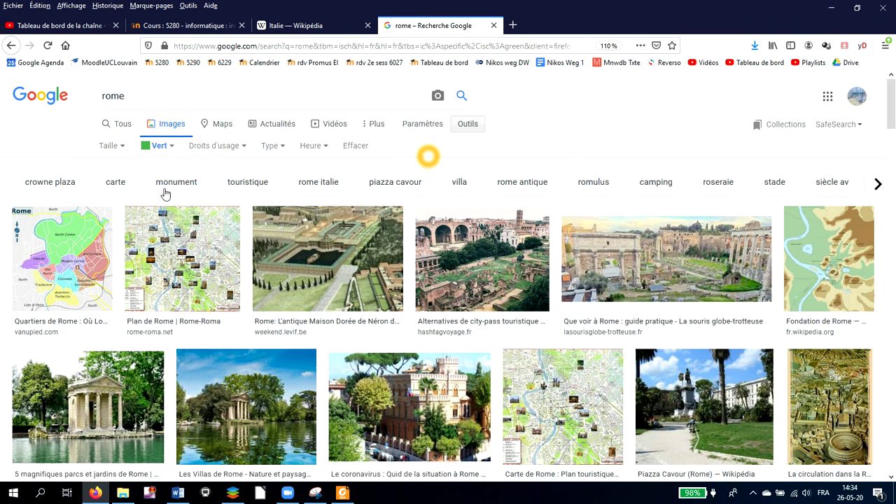
left_click(169, 151)
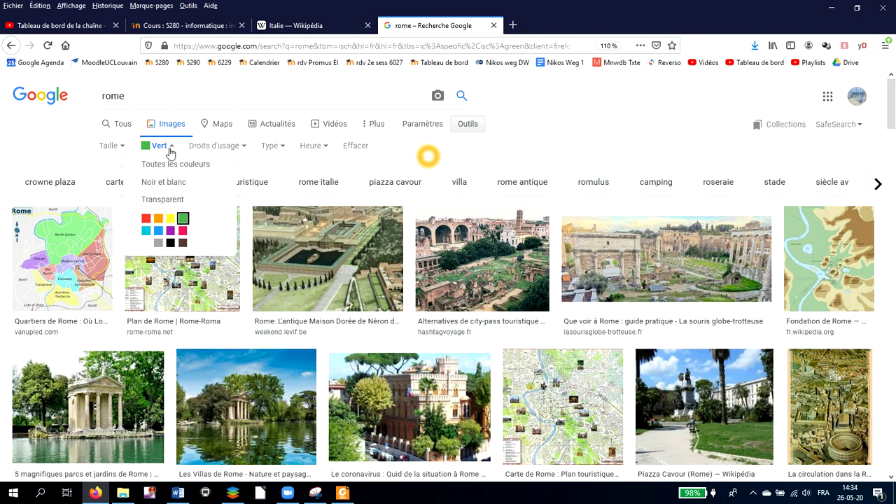
left_click(182, 243)
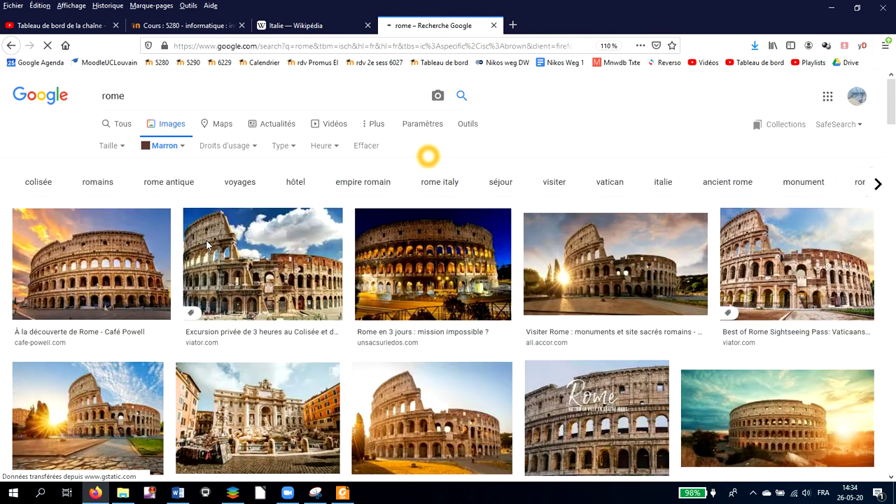
Step: Reset the colour filter to Toutes les couleurs and show the usage rights options for the Rome images
left_click(181, 148)
left_click(176, 165)
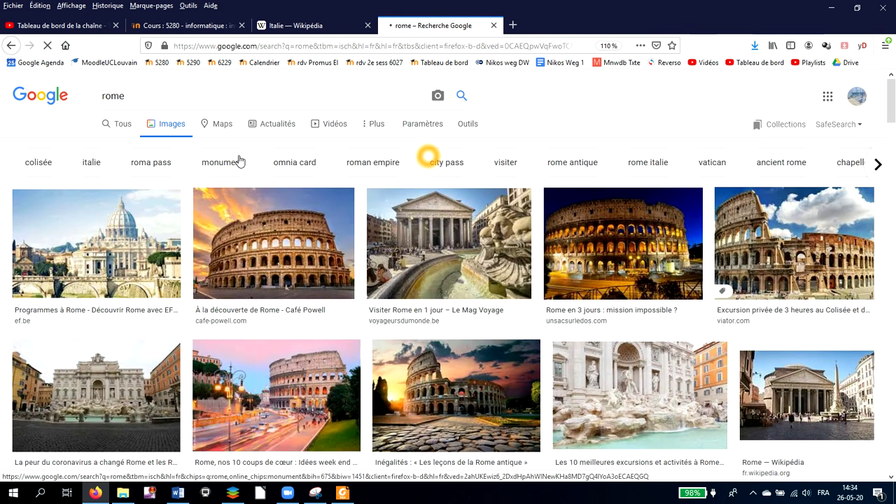
left_click(469, 126)
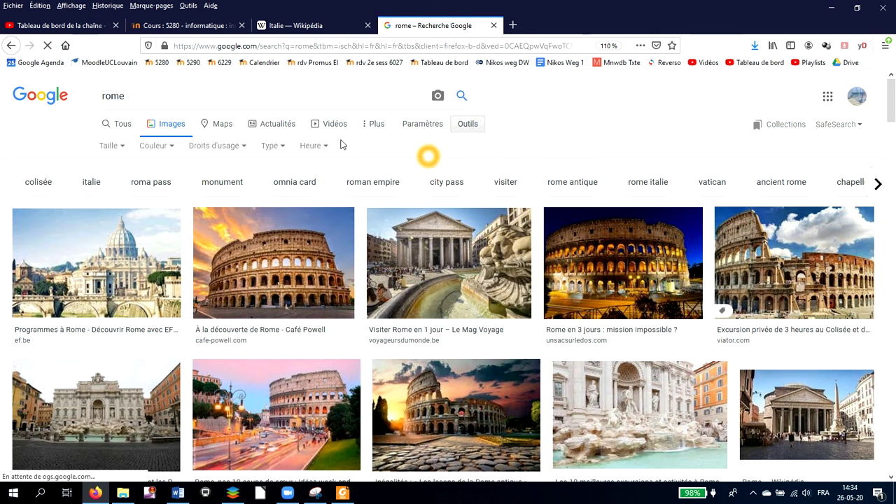
left_click(242, 147)
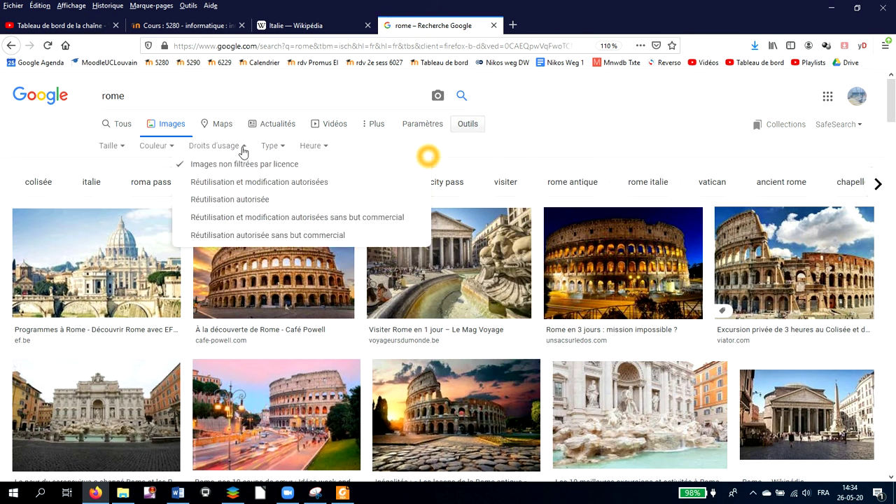